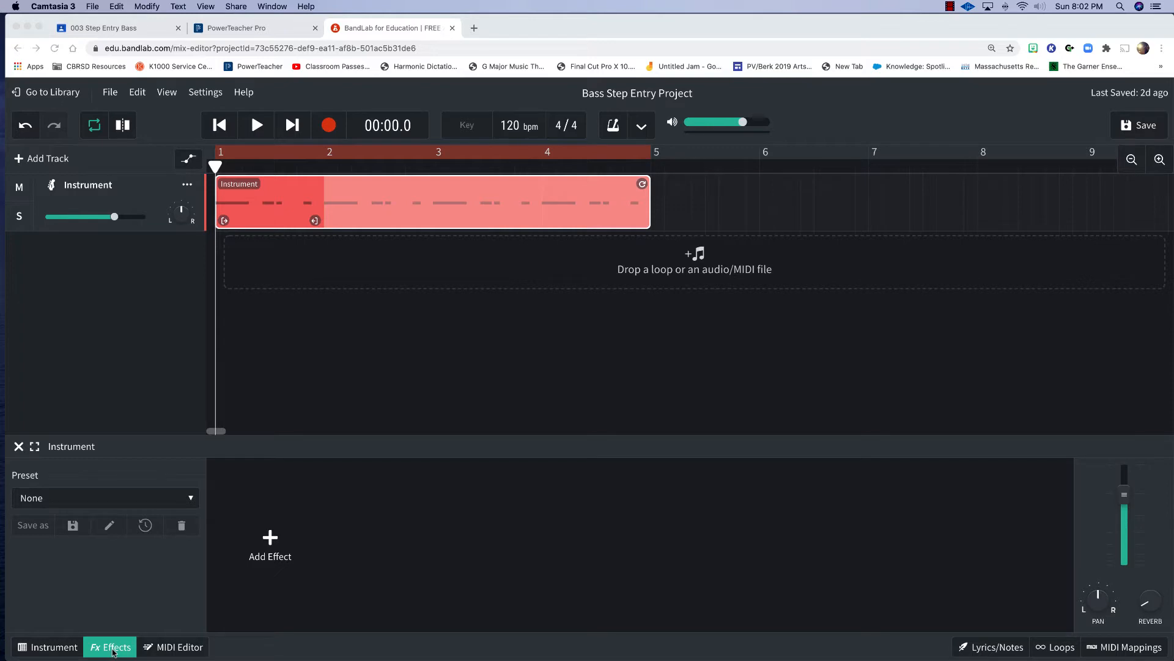
- Apply the Stutter Tremolo effects preset to the Instrument track and play back a short section
left_click(64, 500)
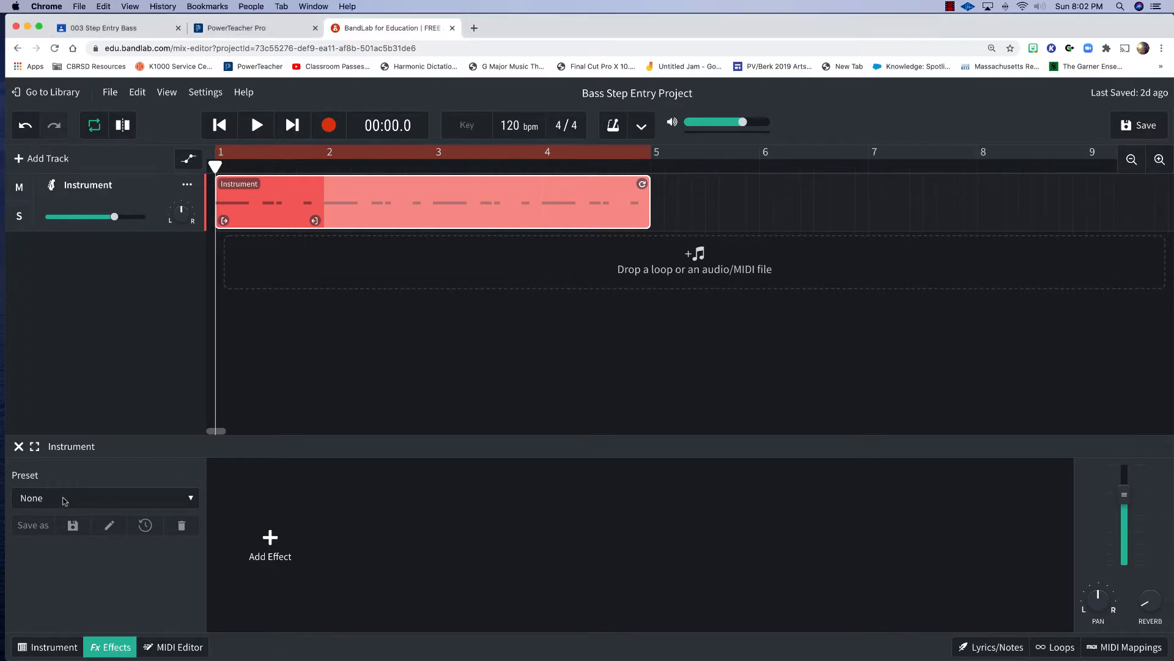
left_click(190, 499)
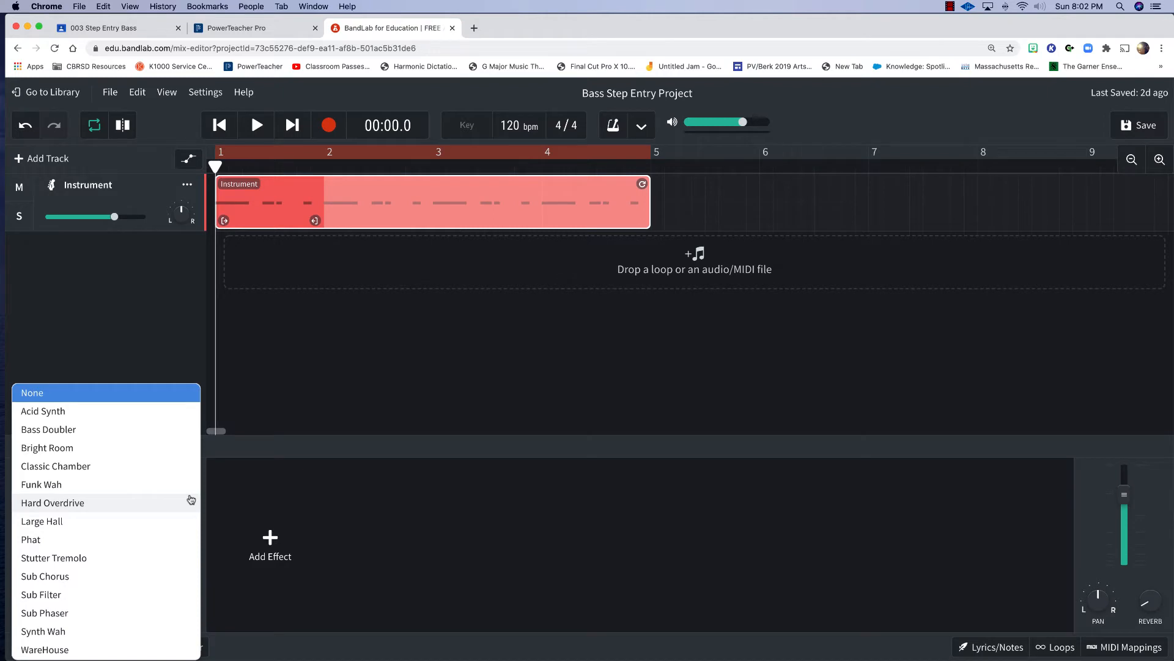
left_click(96, 558)
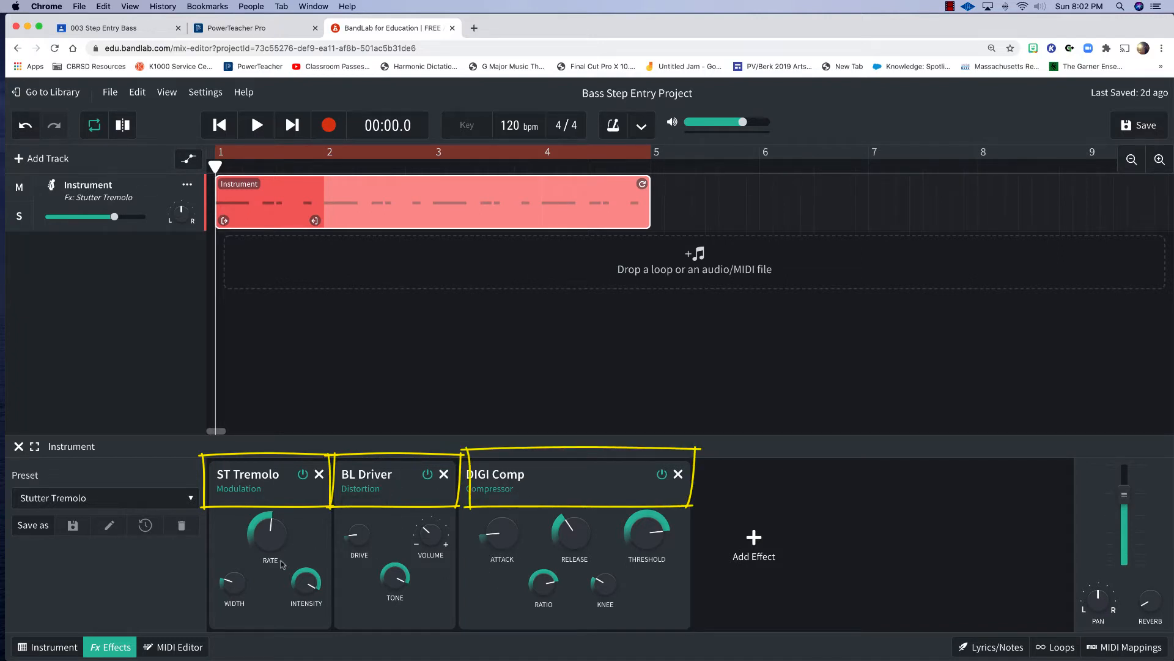
mouse_move(347, 535)
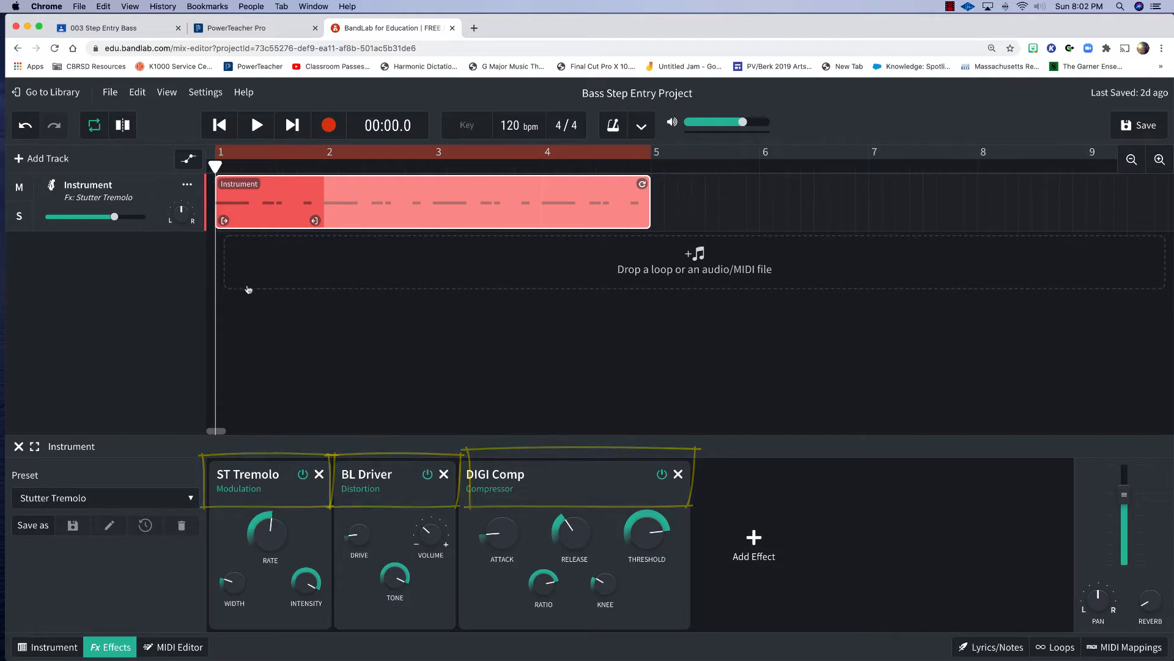
left_click(257, 126)
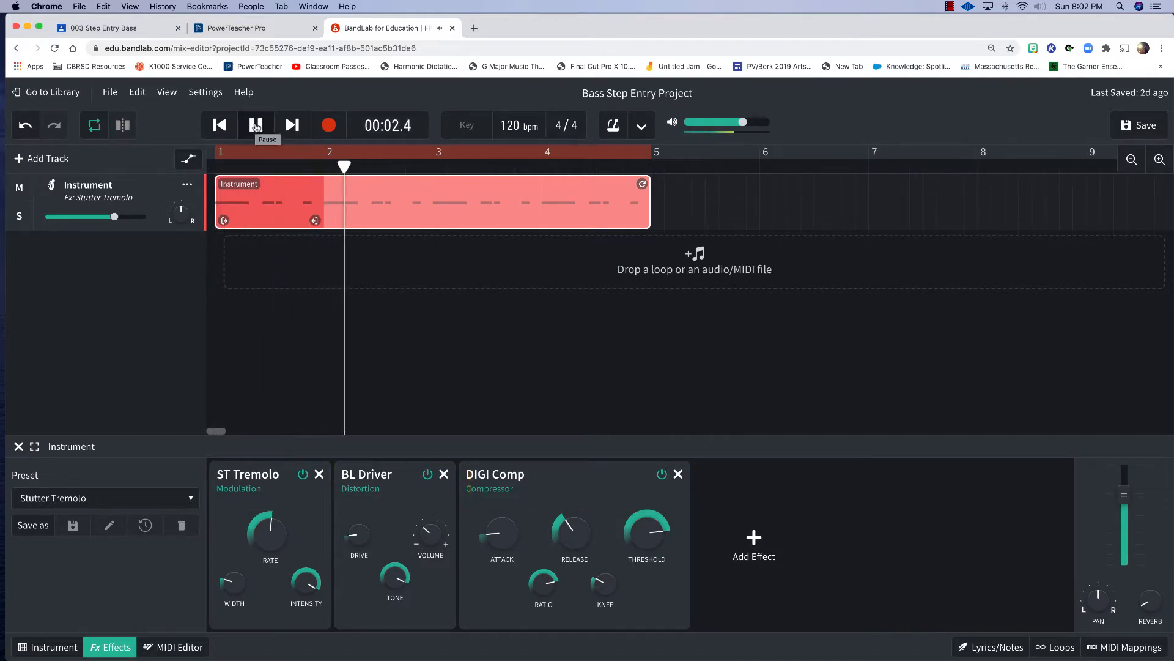
left_click(257, 126)
- Reset the track's effects preset to None and play the bass line without effects
left_click(188, 501)
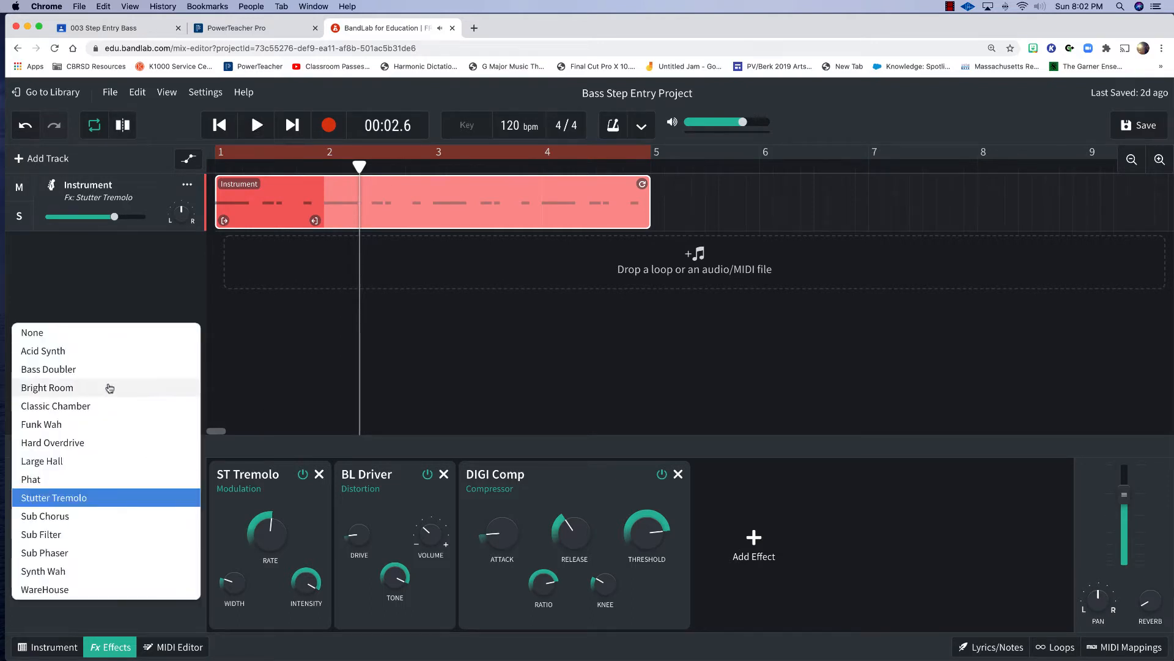
left_click(109, 334)
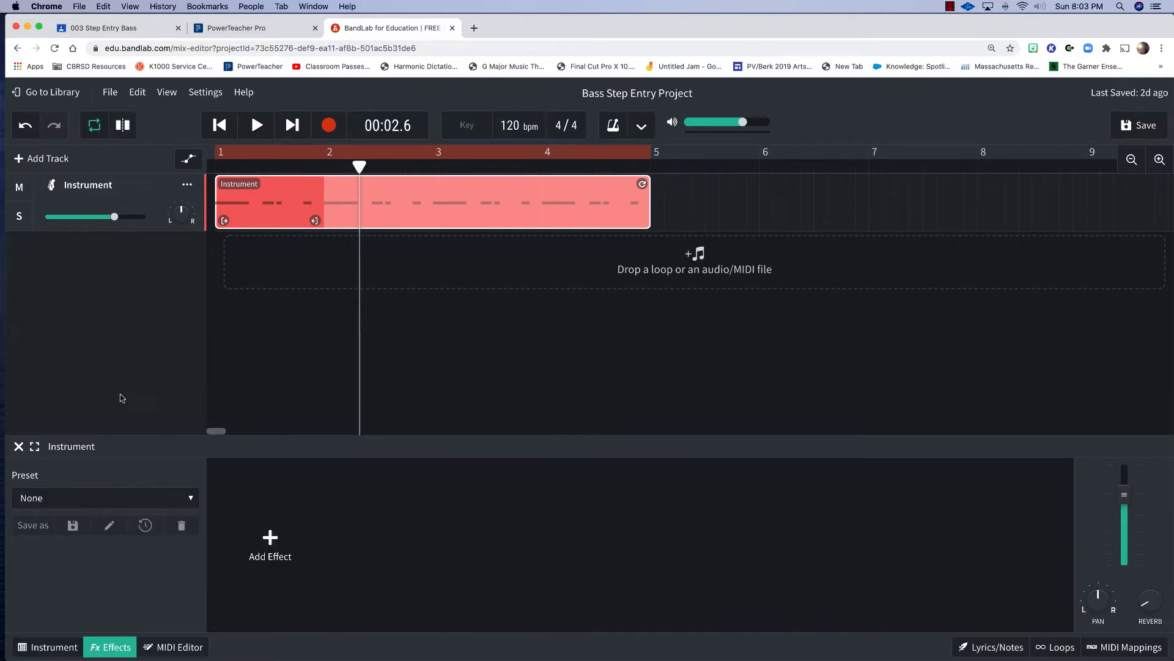
left_click(258, 125)
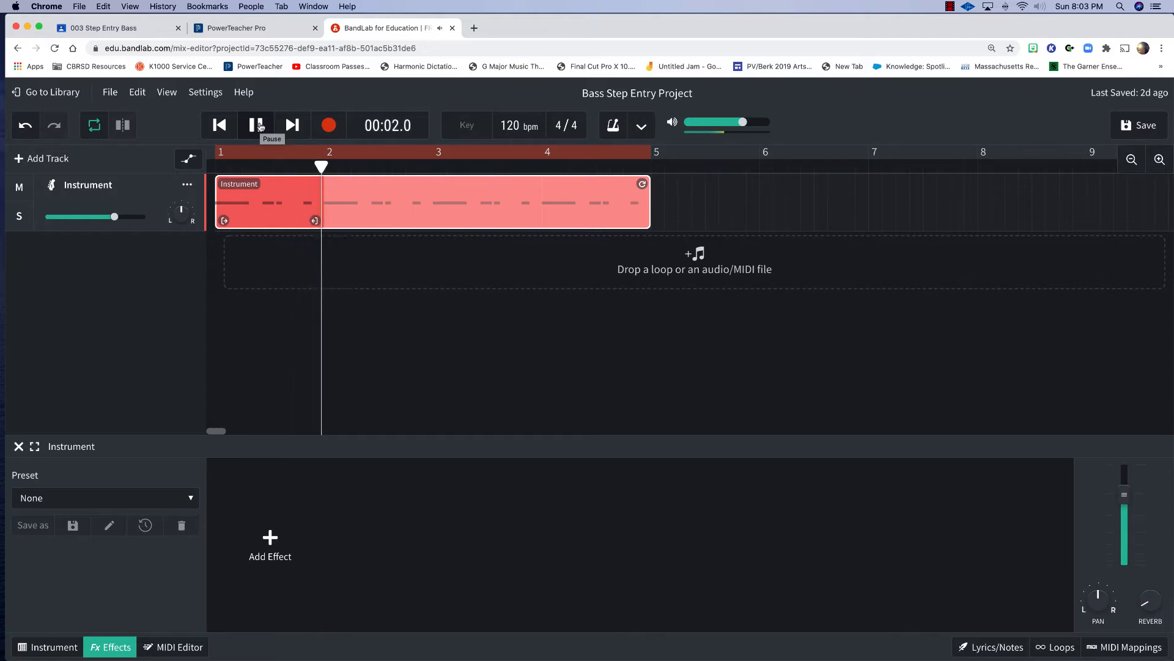
left_click(258, 125)
- Apply the Hard Overdrive effects preset to the Instrument track and play back a short section
left_click(191, 500)
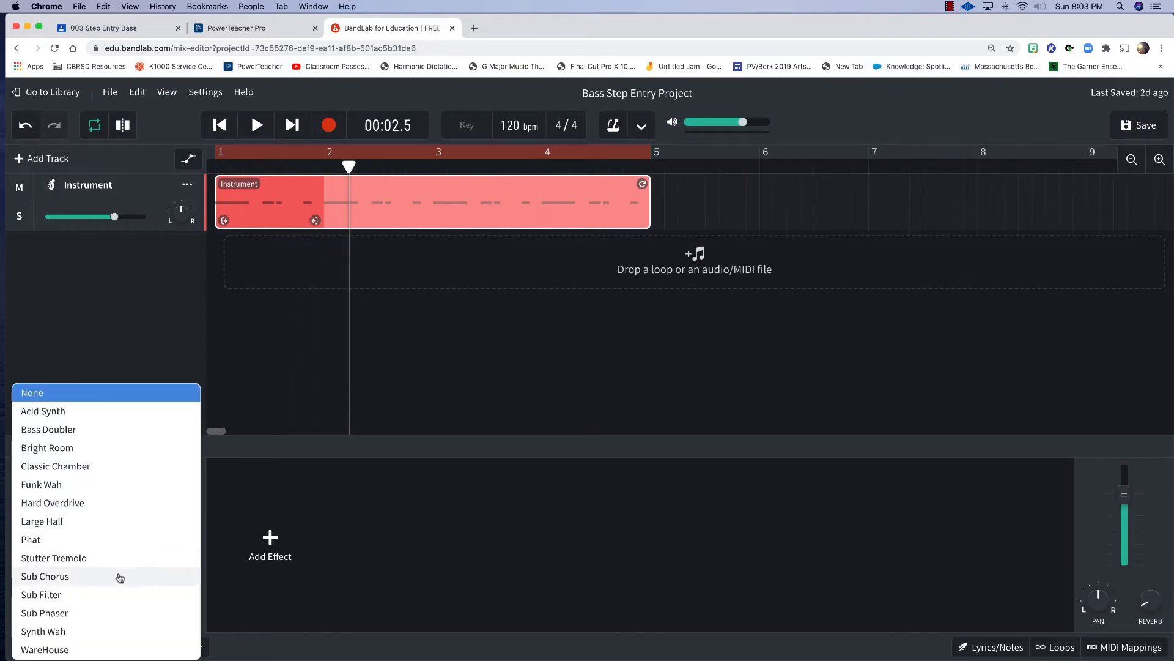
left_click(101, 511)
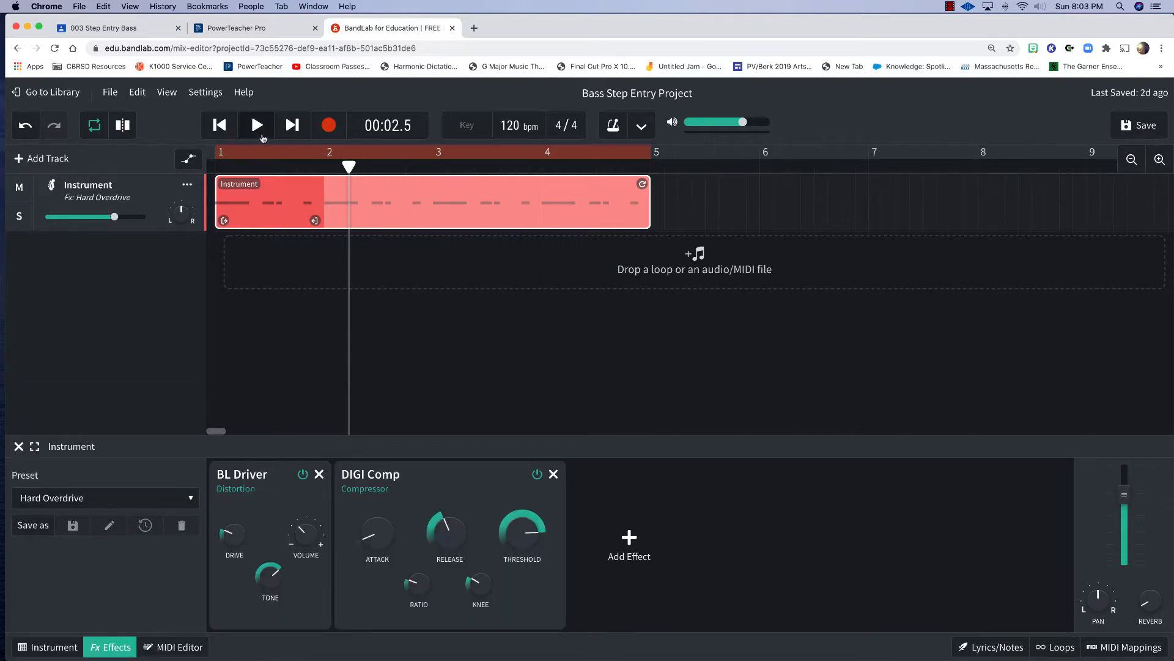
left_click(262, 136)
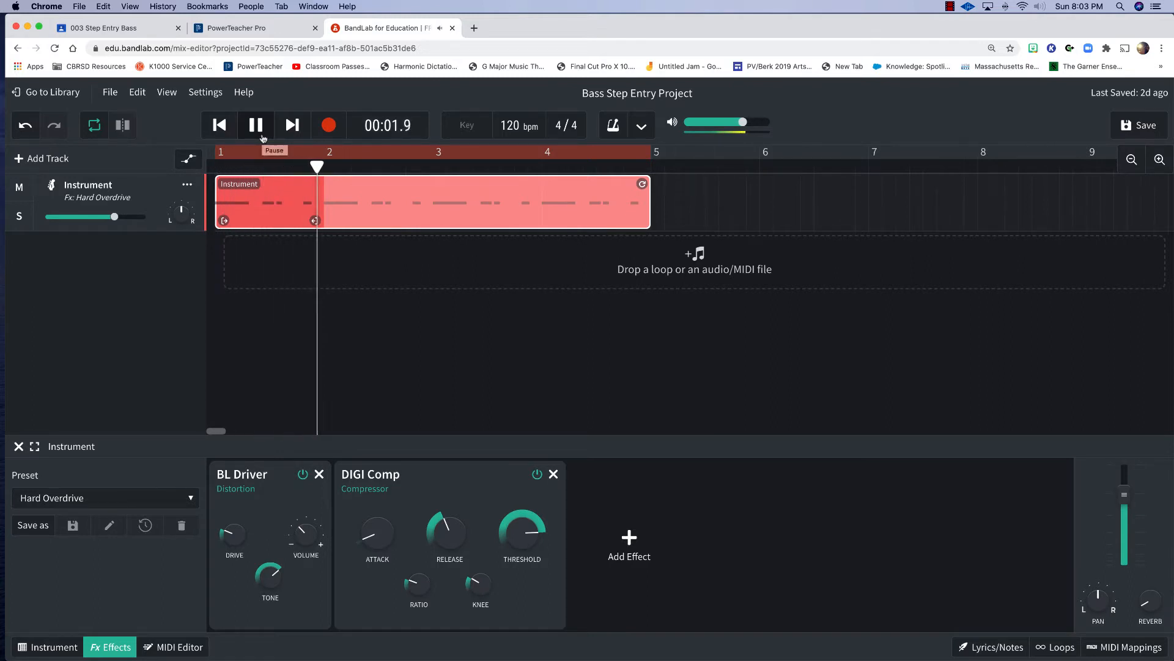
left_click(262, 136)
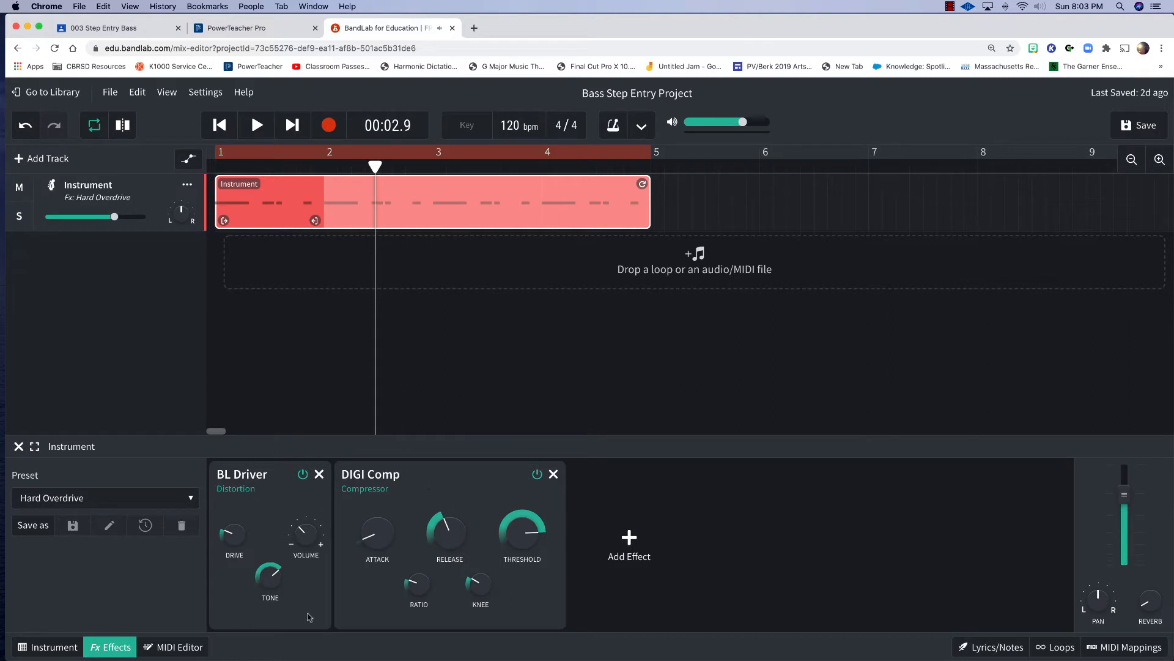
mouse_move(472, 569)
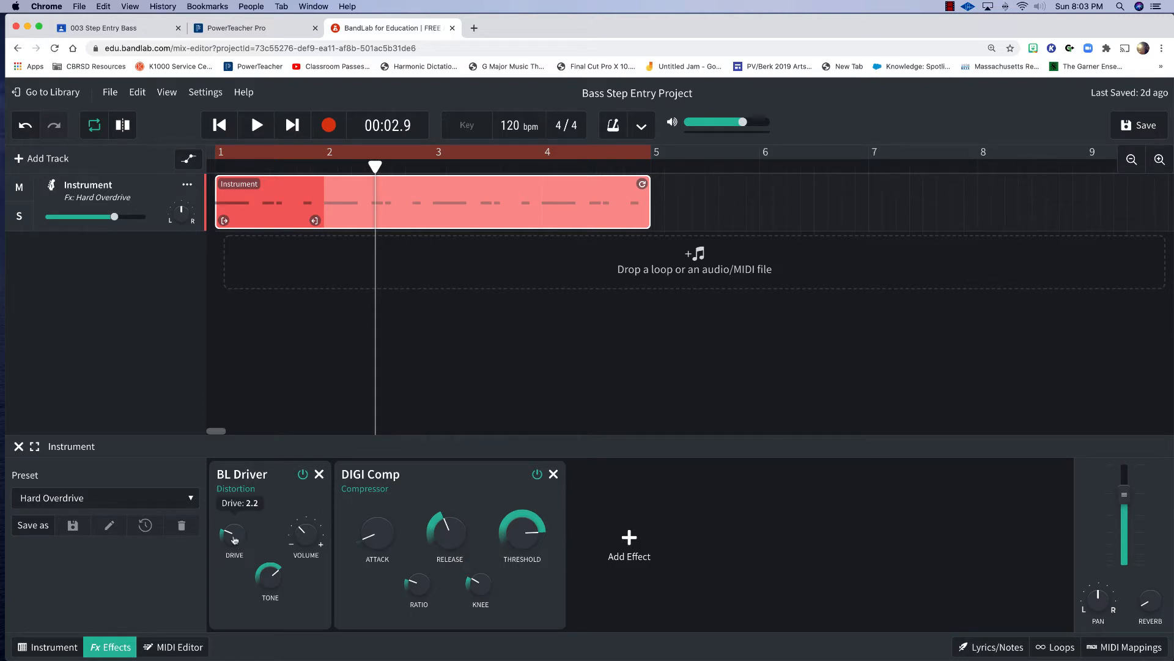
- Clear the Hard Overdrive preset back to None and browse the categories of individual effects
left_click(195, 501)
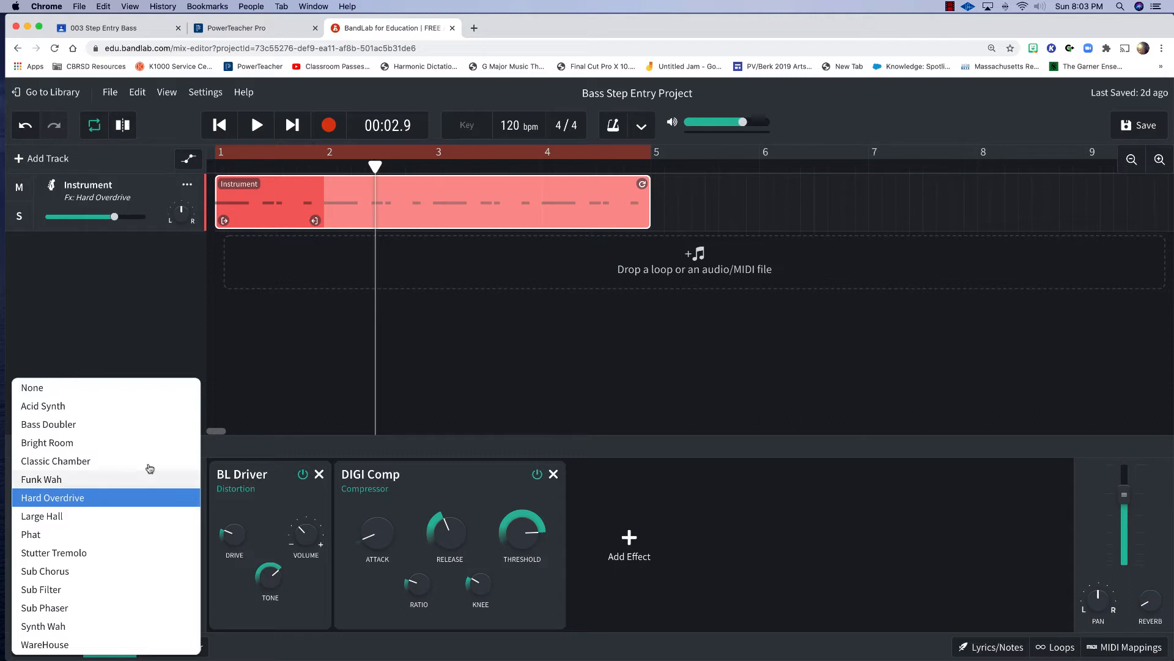
left_click(73, 393)
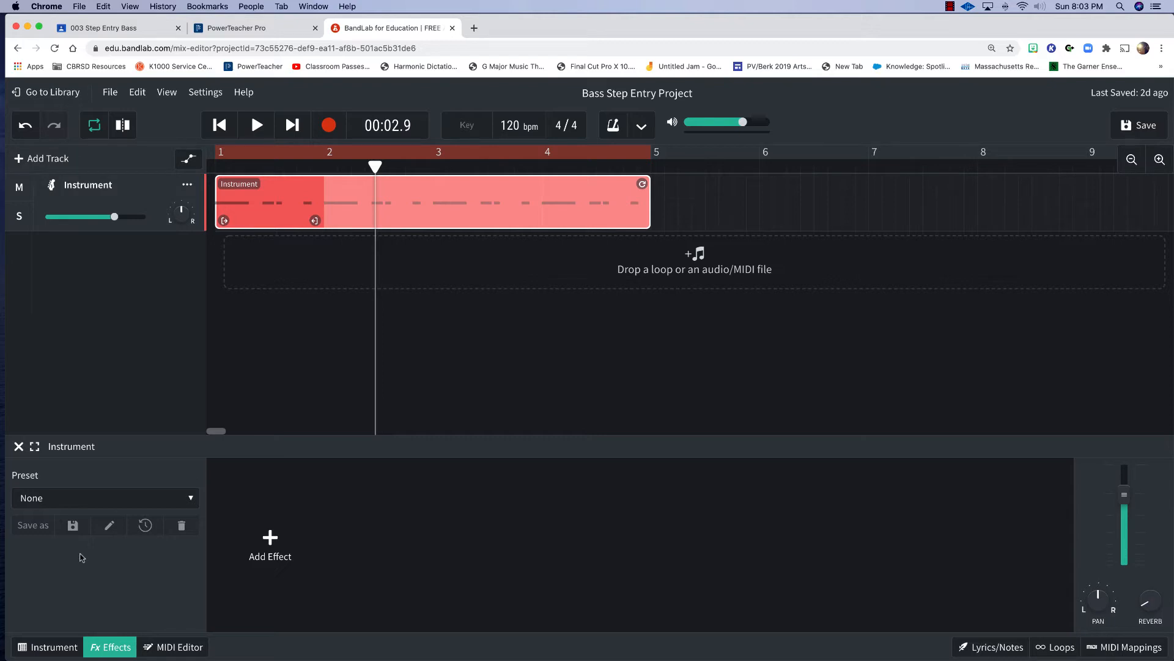
left_click(289, 556)
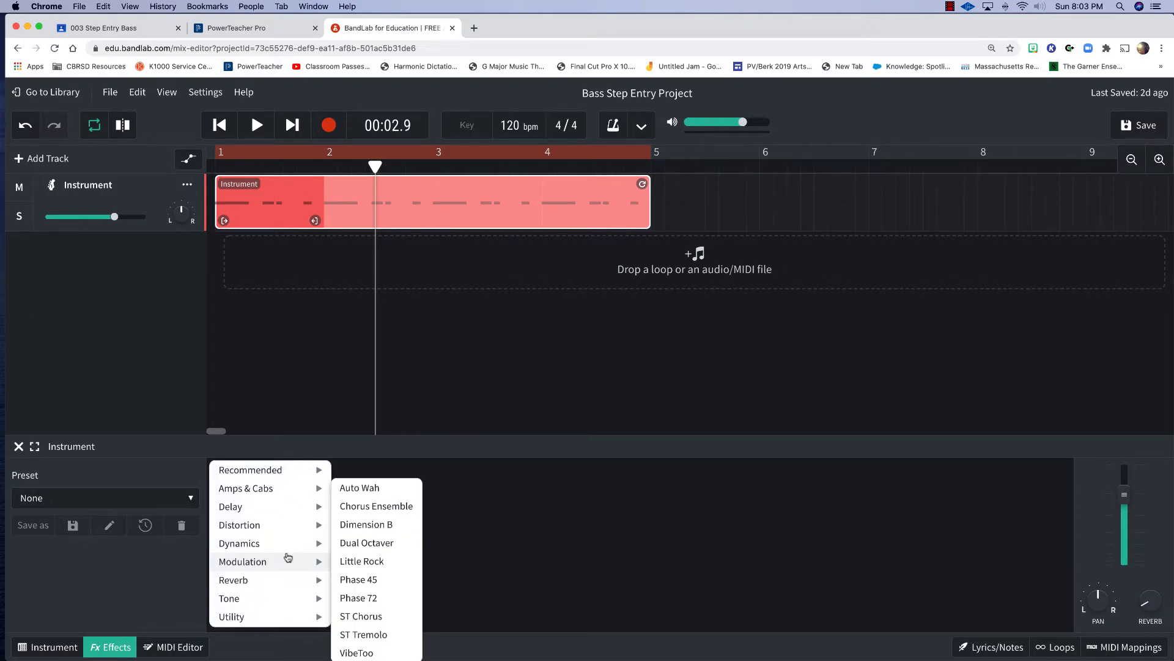
left_click(497, 481)
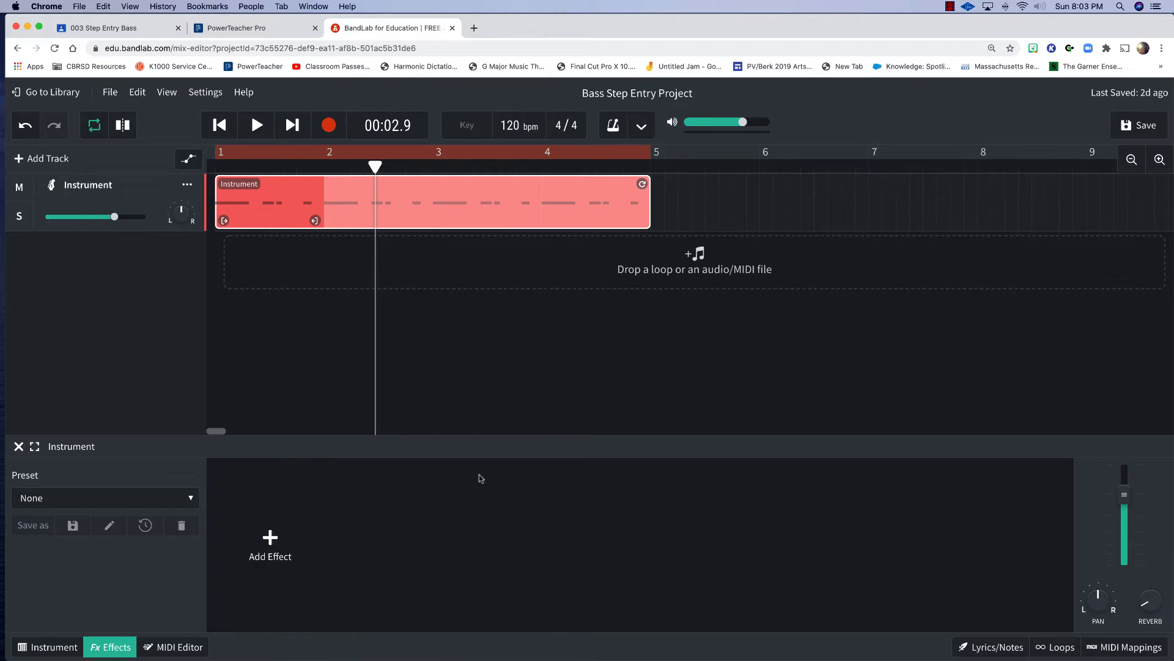
left_click(271, 547)
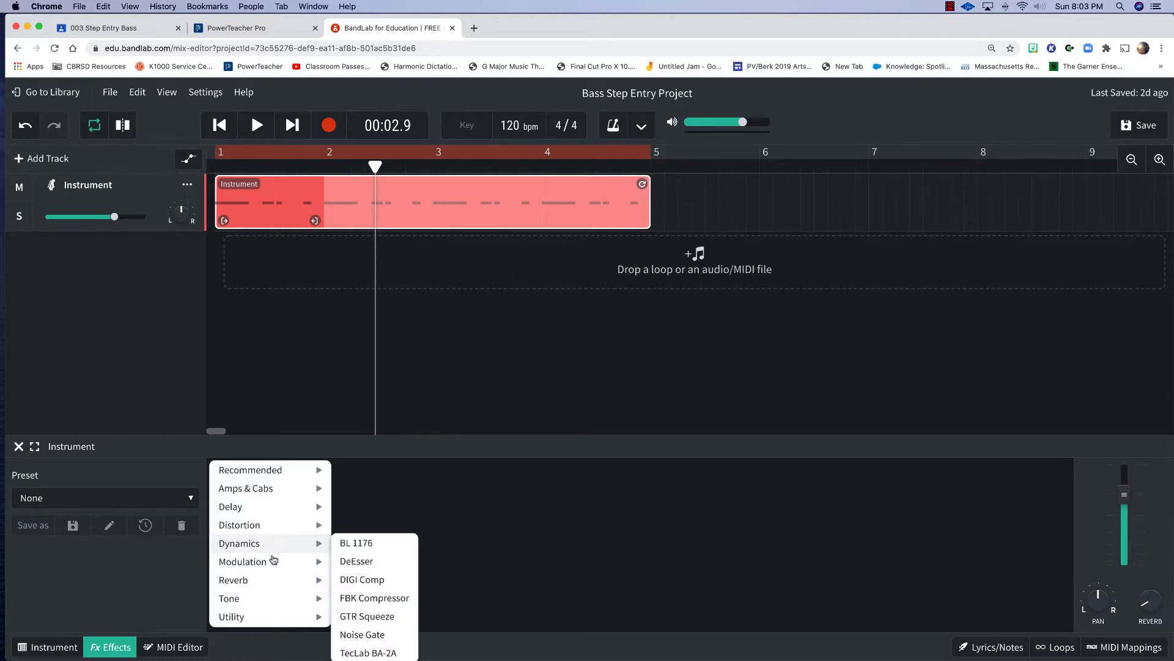
mouse_move(274, 562)
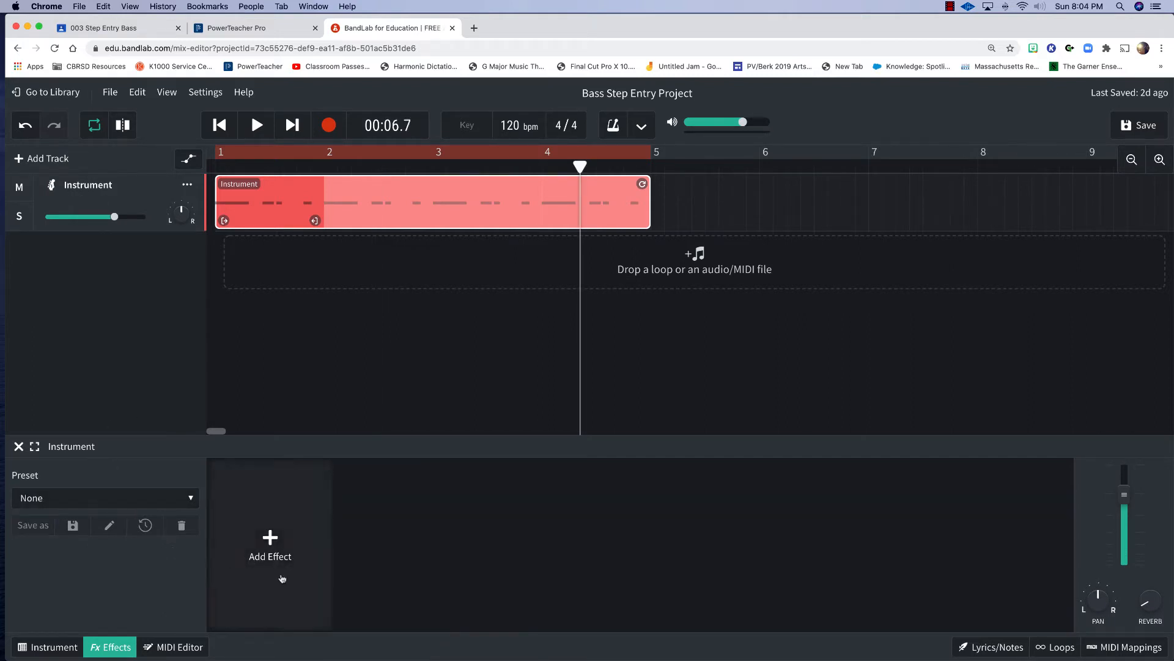
- Add a Multi Filter from the Tone effects to the Instrument track
left_click(274, 546)
mouse_move(271, 603)
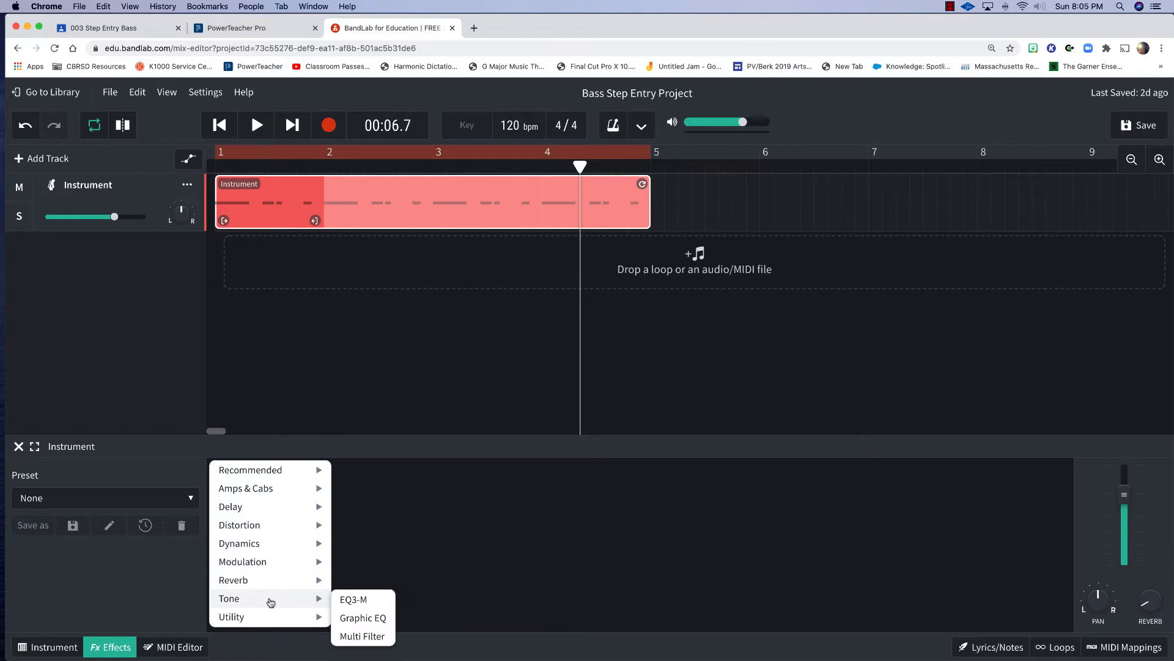
left_click(350, 637)
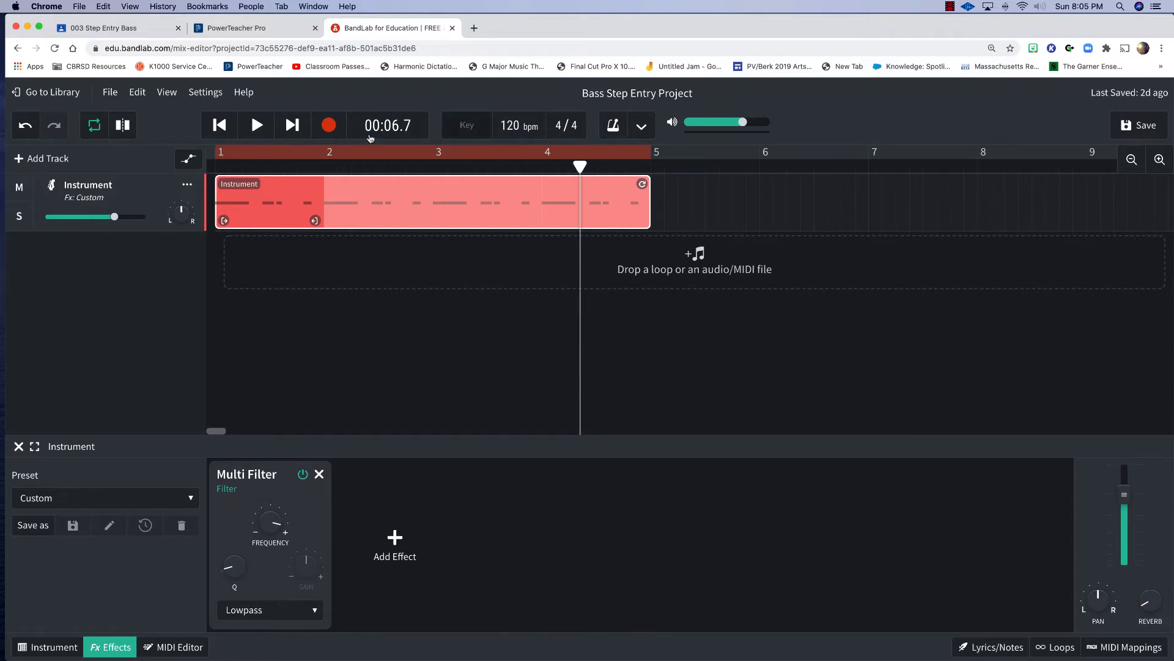
- Lower the Multi Filter's frequency to 145 Hz during playback and listen to the filtered bass again
key("space")
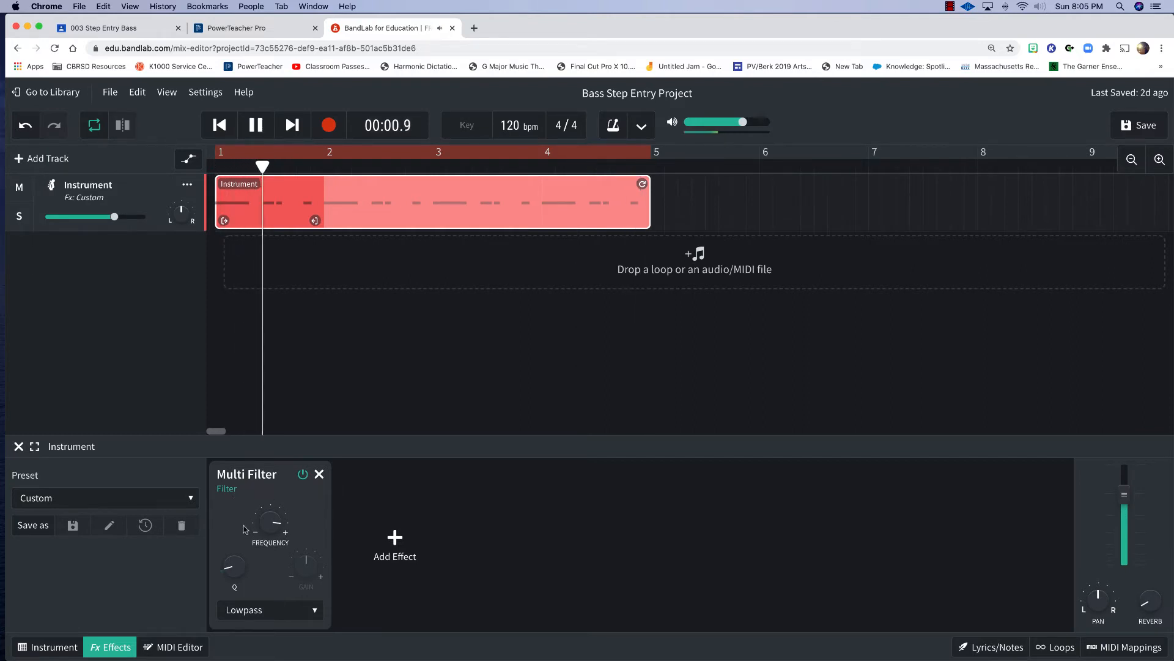
mouse_move(265, 526)
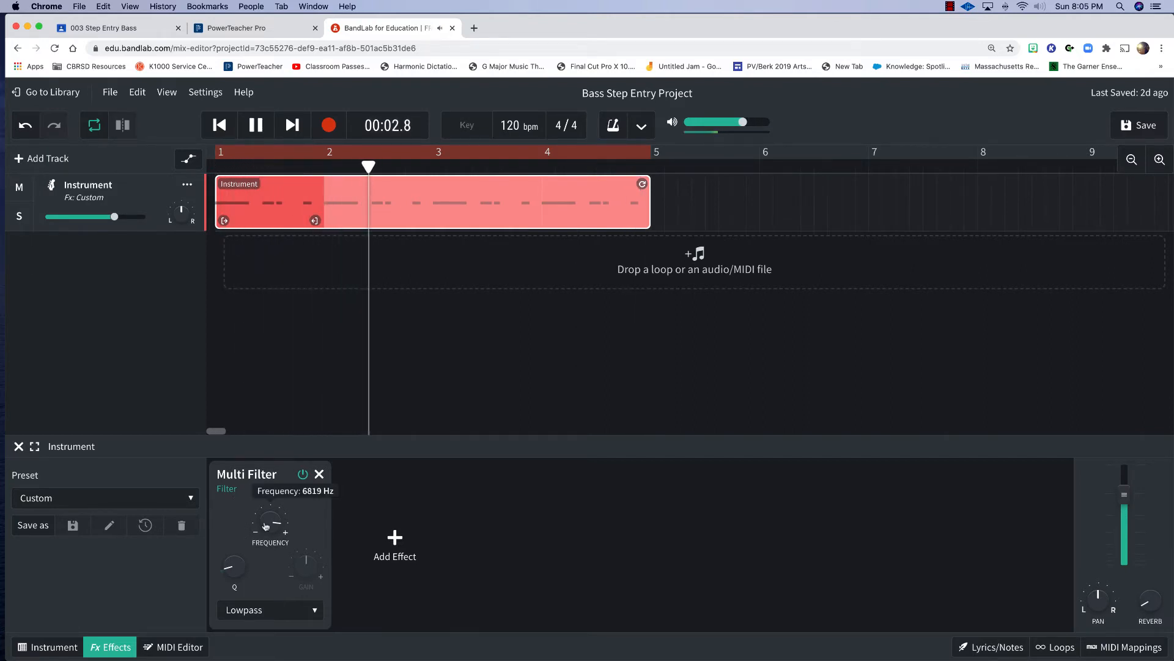
left_click_drag(265, 526, 333, 659)
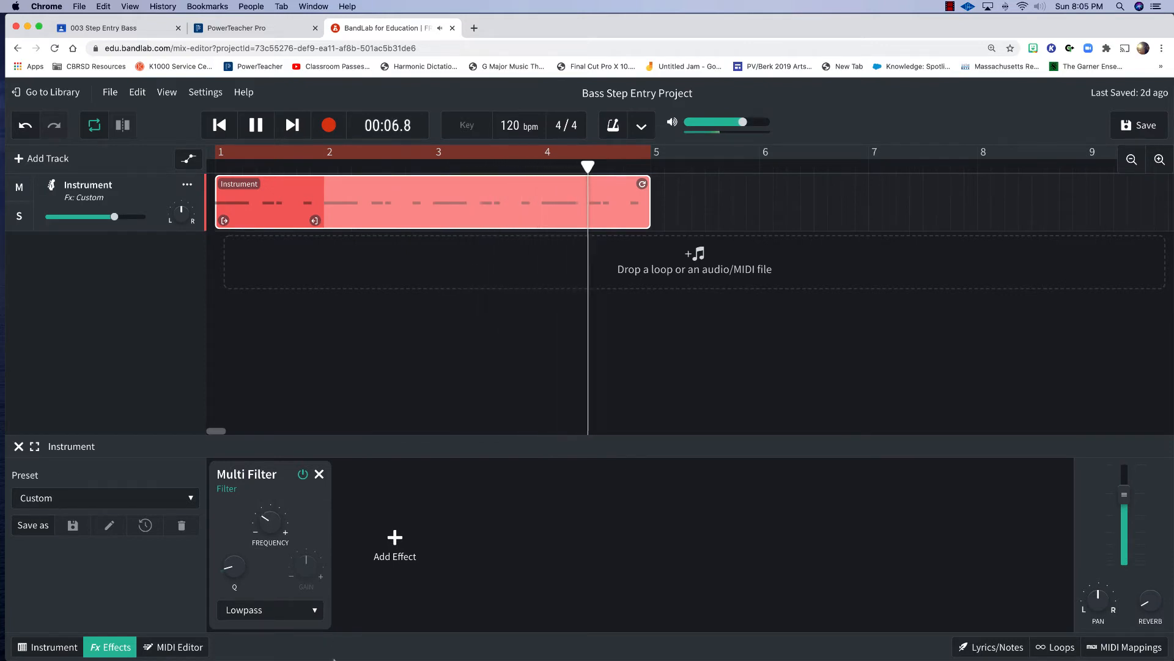
key("space")
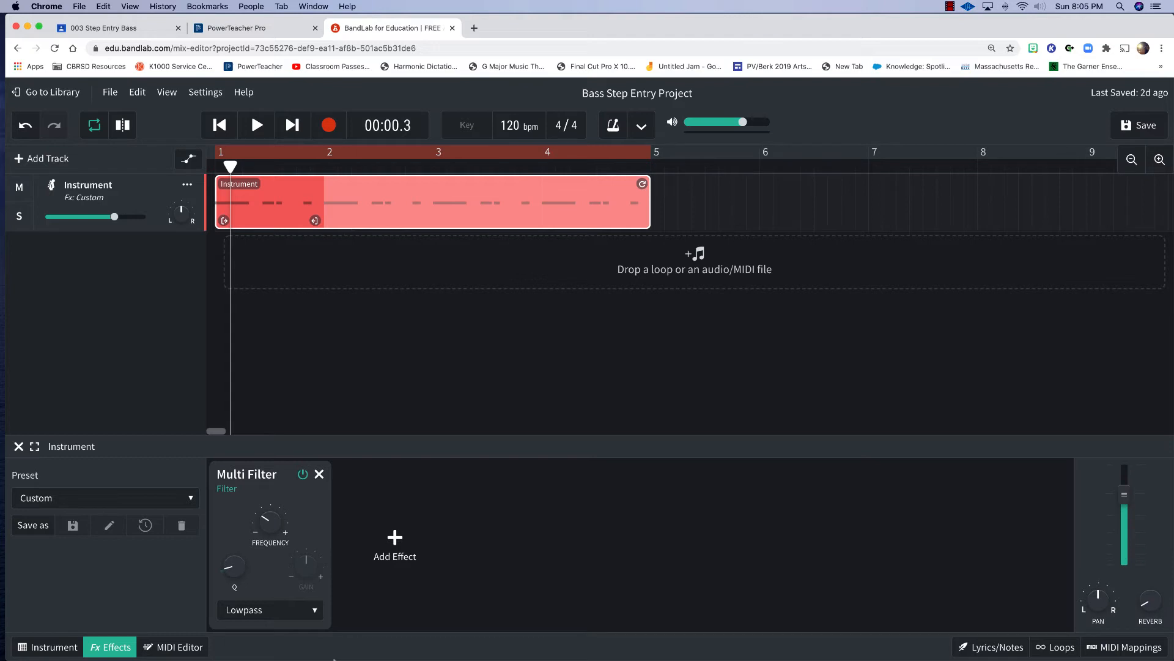
key("space")
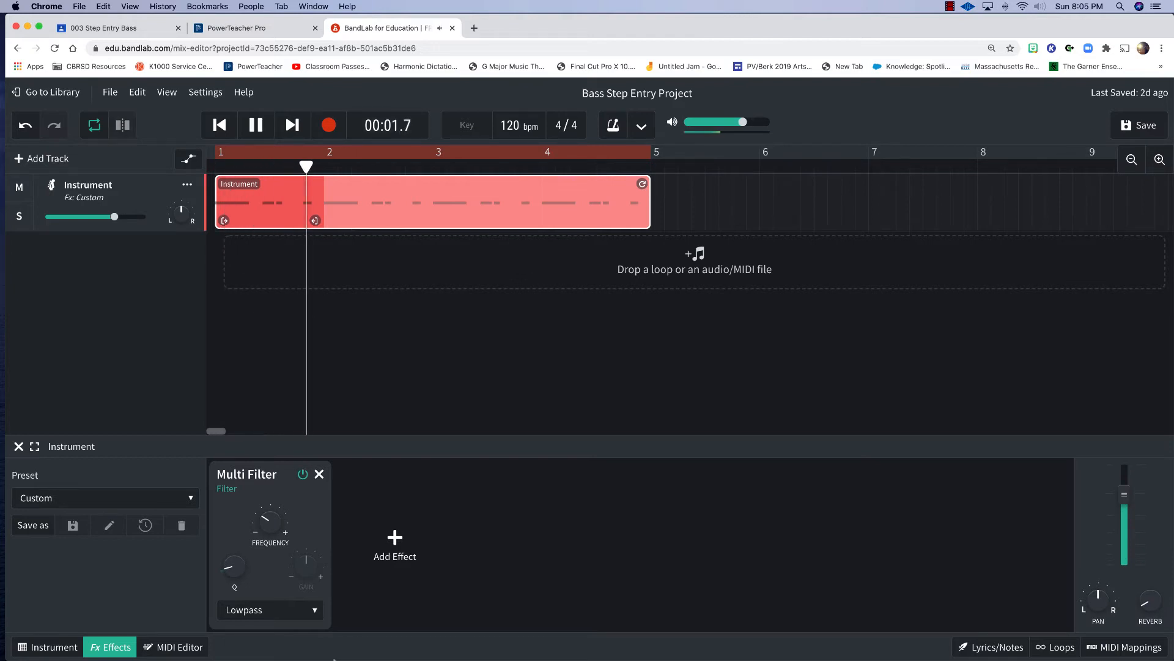
key("space")
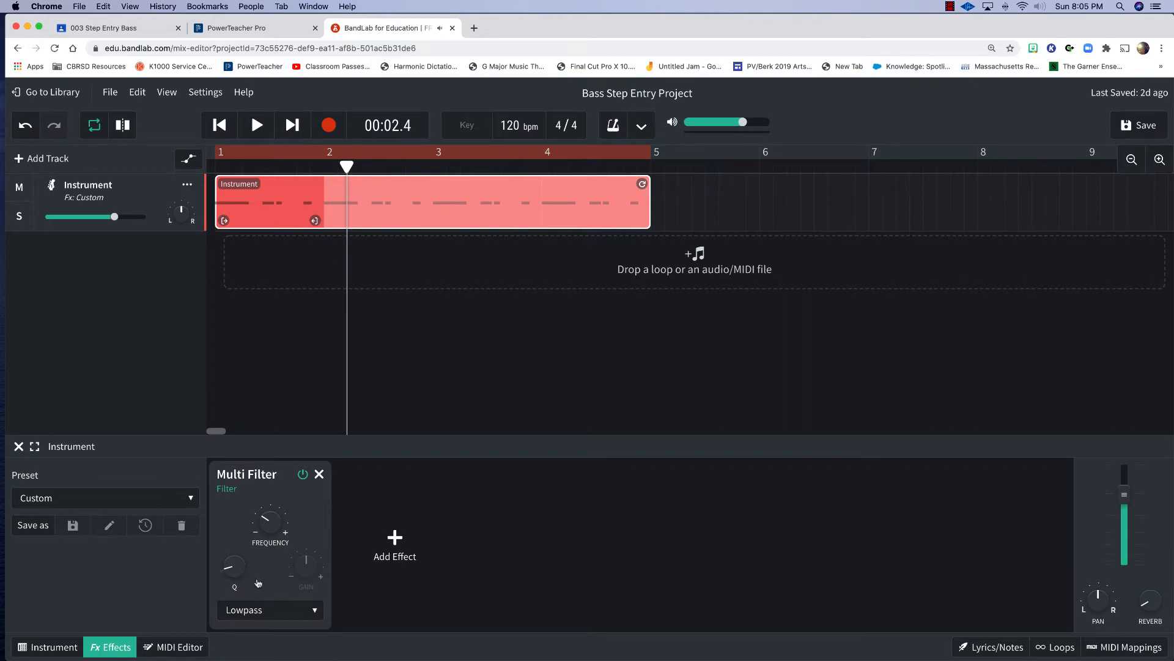
mouse_move(275, 539)
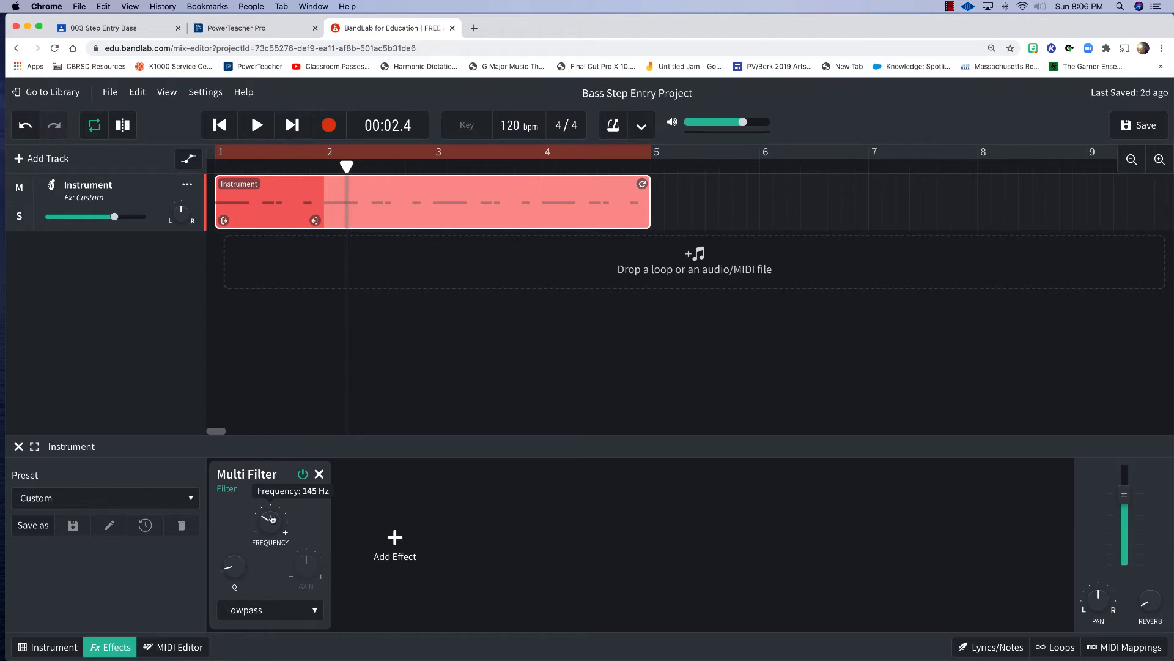
- Raise the Multi Filter's Q and sweep its frequency upward while the track plays
left_click_drag(233, 566, 246, 440)
left_click_drag(268, 523, 278, 455)
key("space")
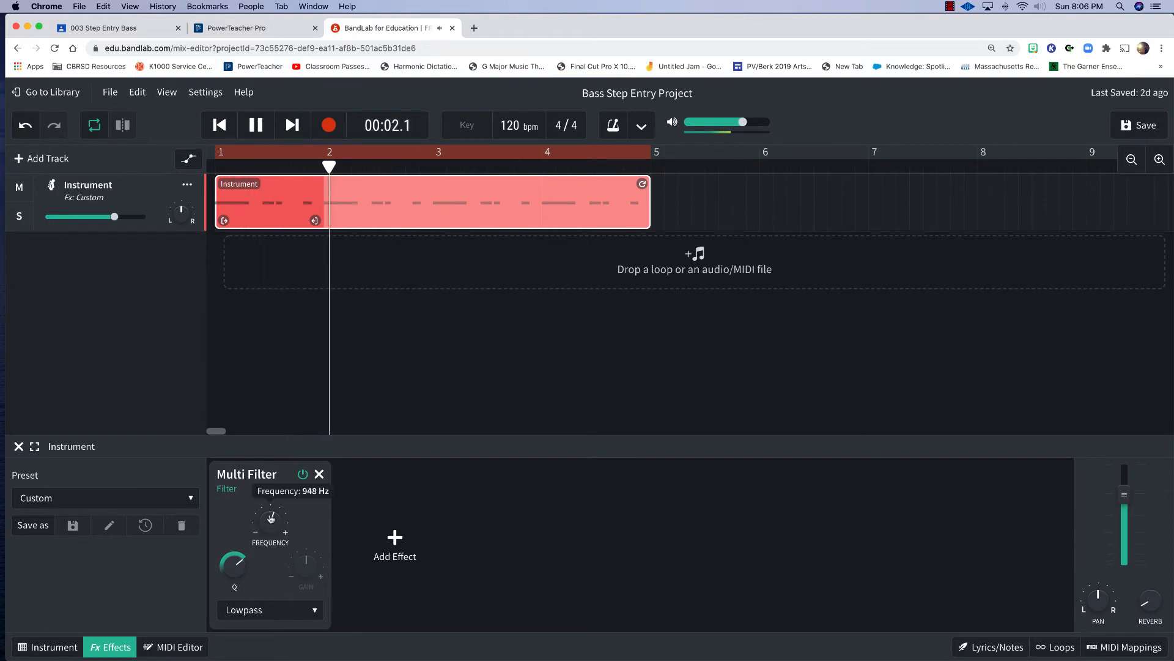
mouse_move(271, 520)
left_mouse_down()
mouse_move(270, 570)
mouse_move(266, 464)
mouse_move(275, 629)
mouse_move(270, 402)
mouse_move(272, 536)
mouse_move(265, 486)
mouse_move(272, 523)
left_mouse_up()
key("space")
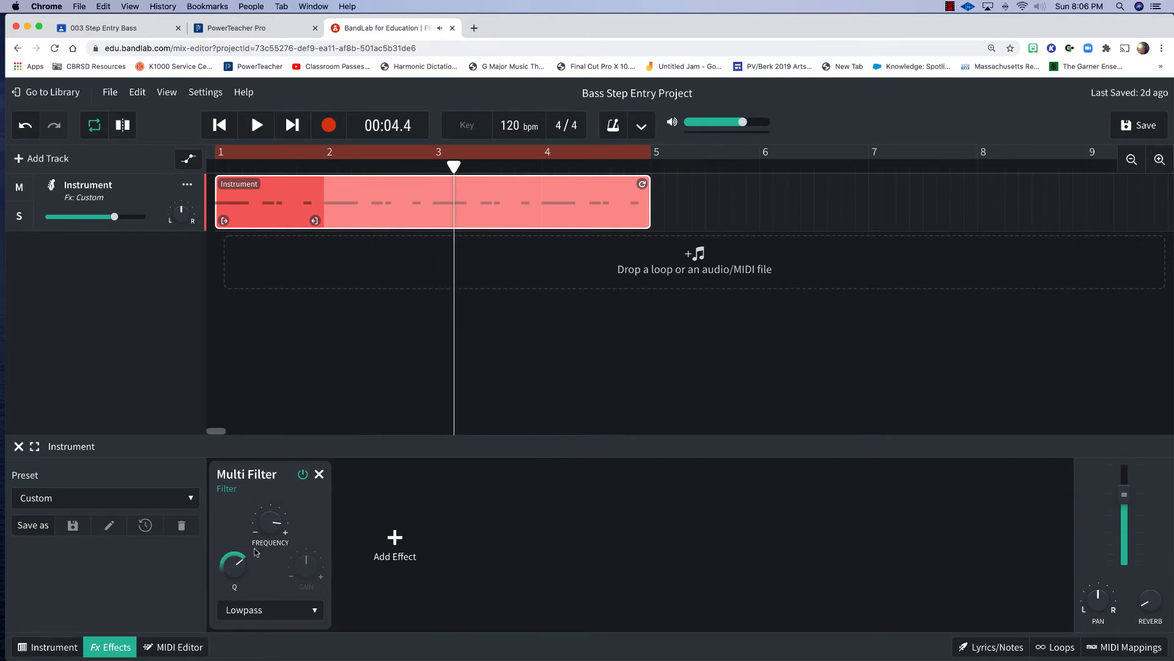
- Set the Multi Filter's Q to 9.3 and sweep its frequency up to 12000 Hz during playback
left_click_drag(234, 569, 274, 624)
key("space")
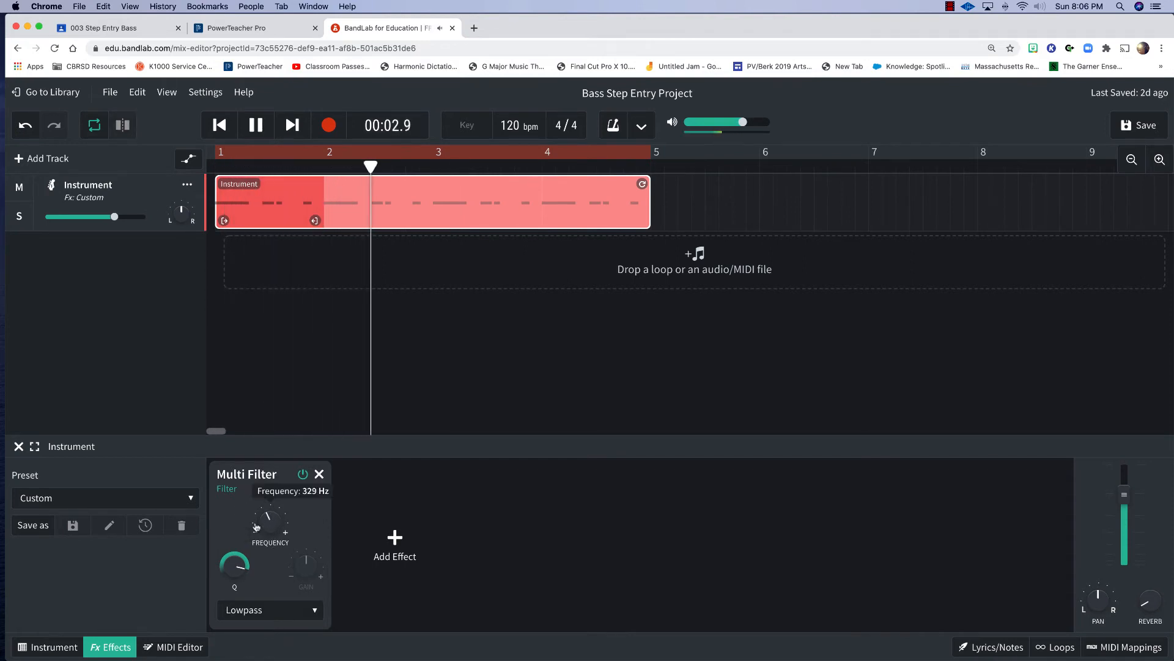
left_click_drag(266, 526, 269, 364)
key("space")
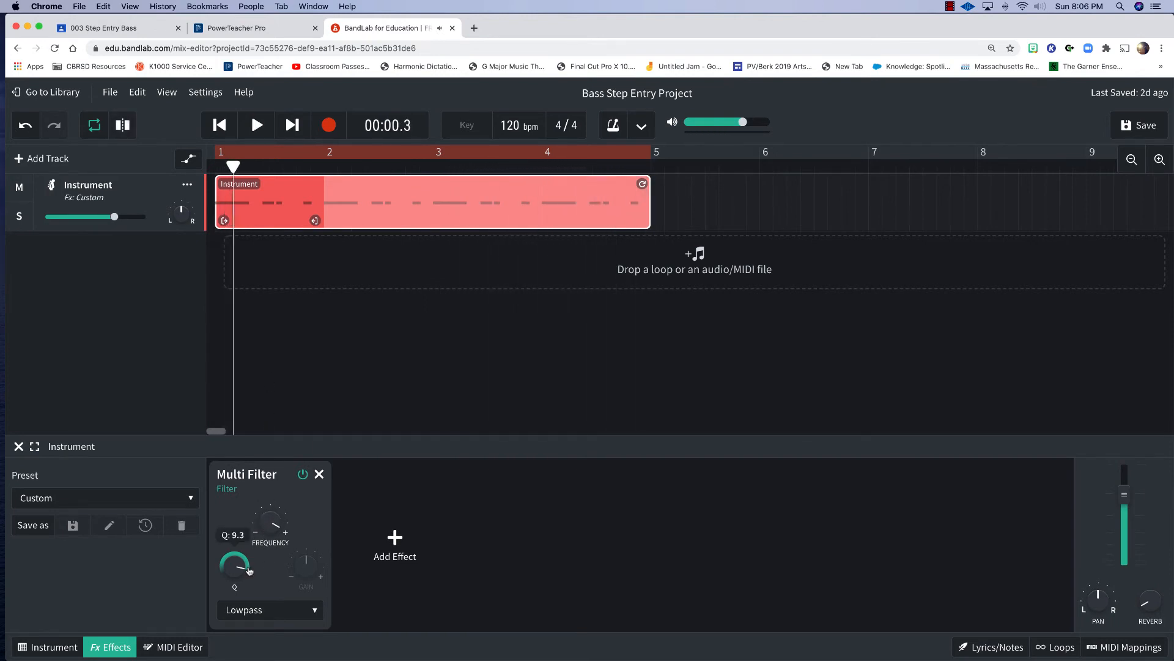
- Lower the Multi Filter's Q and frequency
left_click_drag(232, 571, 241, 624)
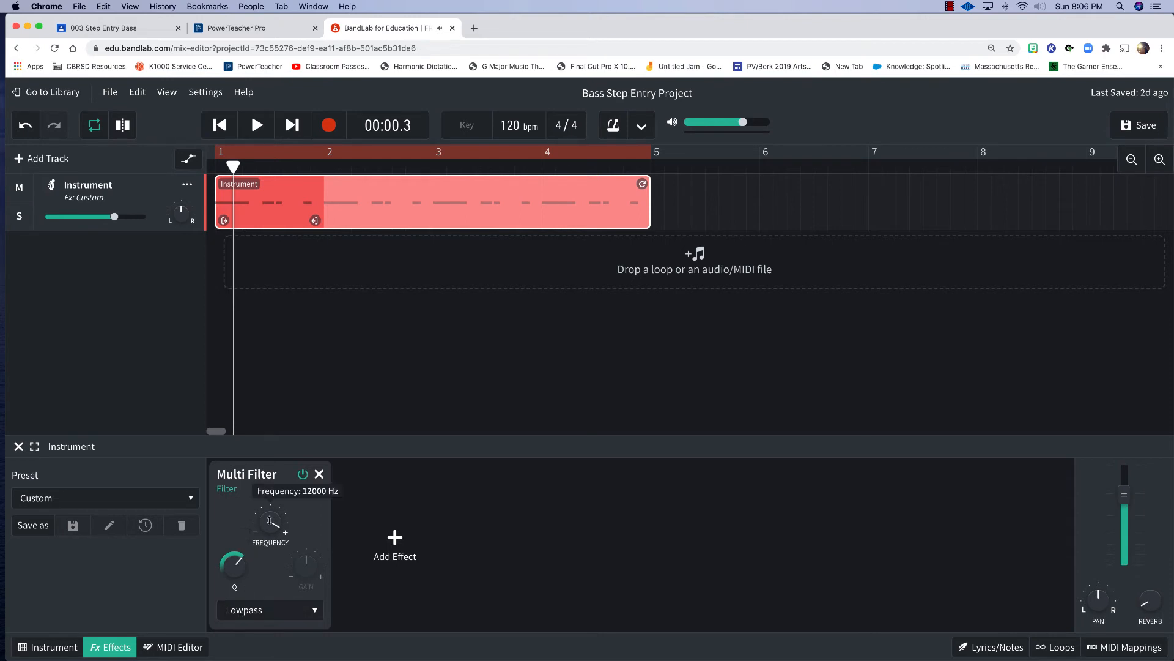
left_click_drag(271, 529, 272, 586)
- Return the playhead to the start of the project and show the Instrument track's automation
left_click_drag(233, 169, 216, 168)
mouse_move(271, 521)
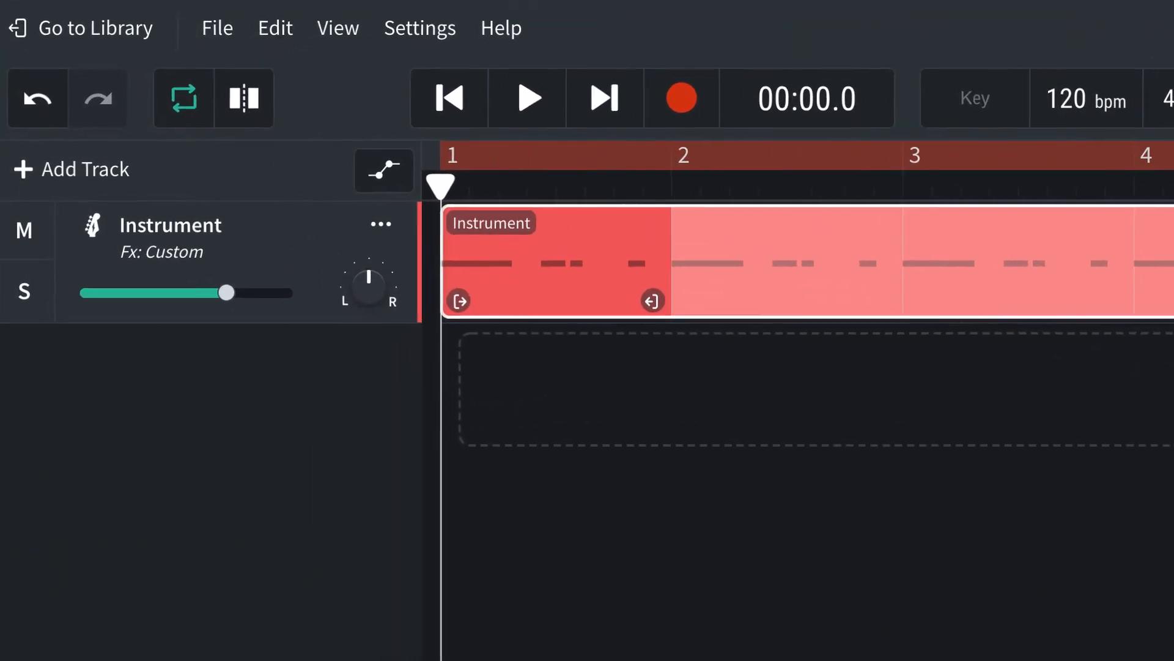
left_click(377, 179)
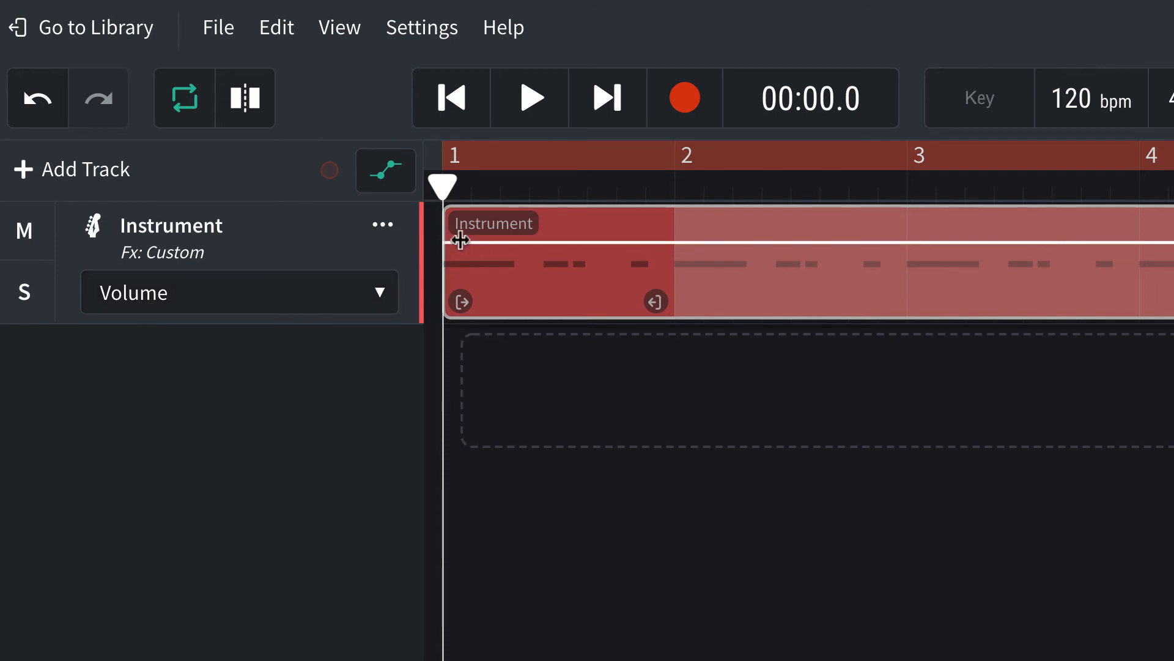
- Switch the Instrument track's automation to Multi Filter - Frequency and add four points along its line between bars 1 and 4
left_click(380, 297)
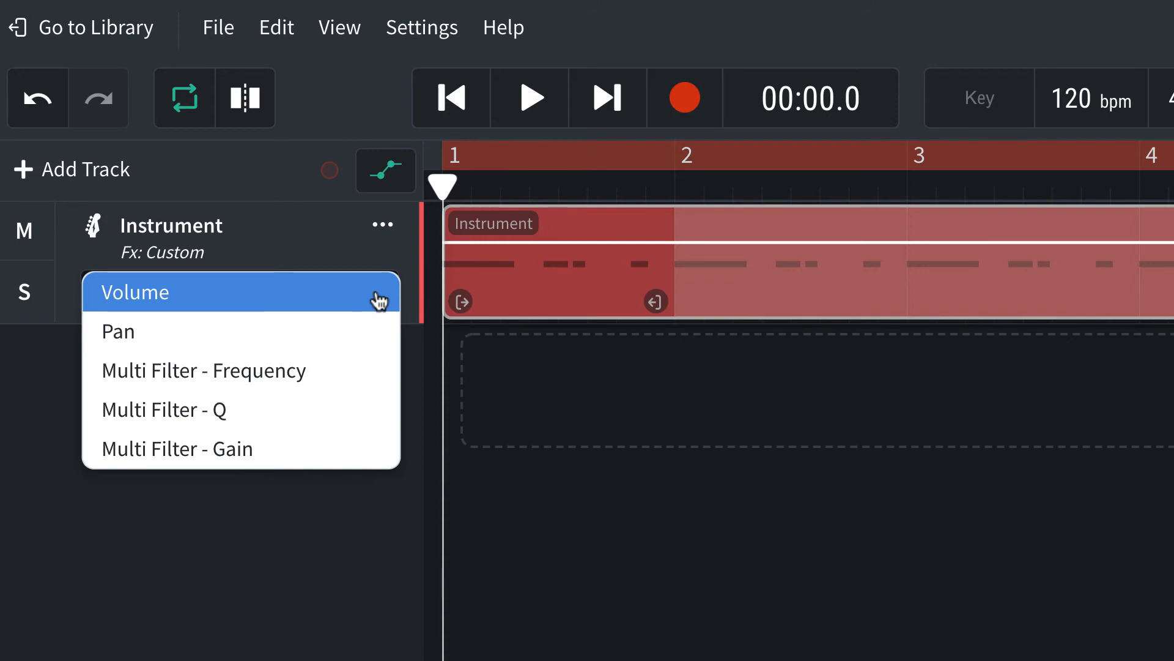
left_click(300, 372)
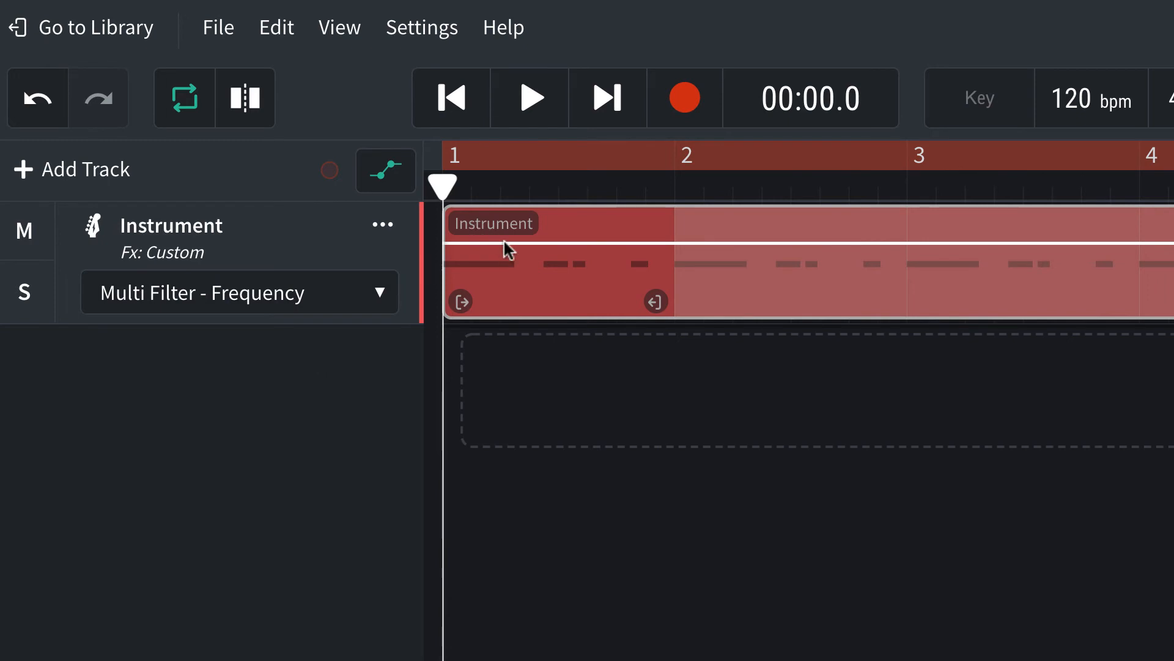
left_click(532, 243)
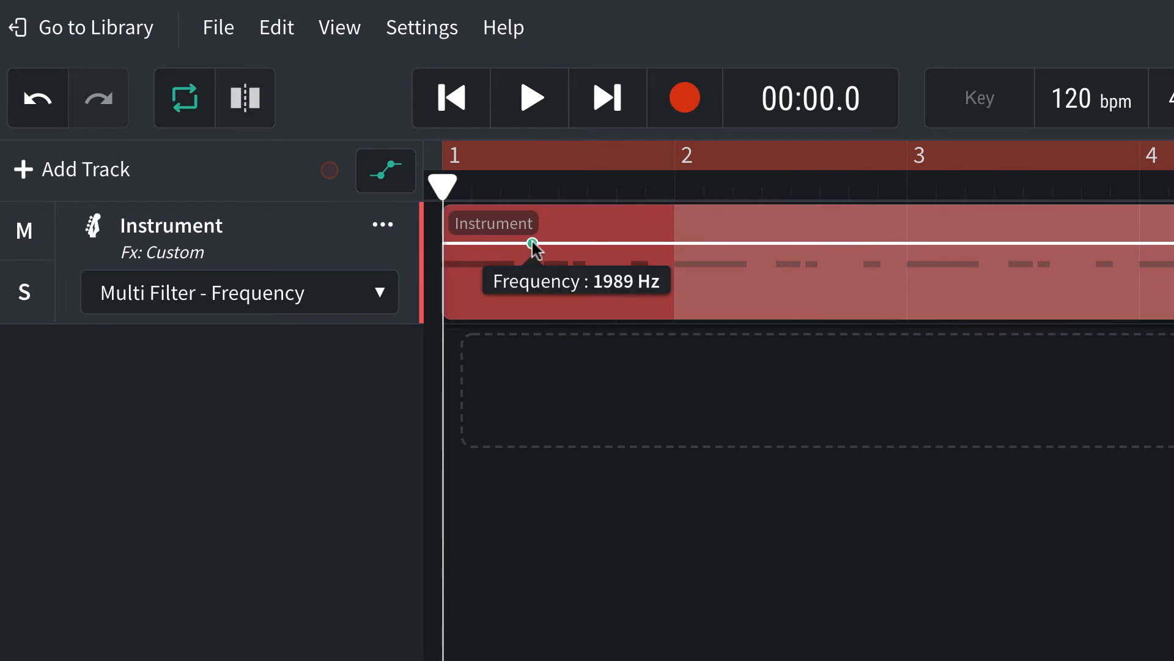
left_click(641, 249)
left_click(771, 254)
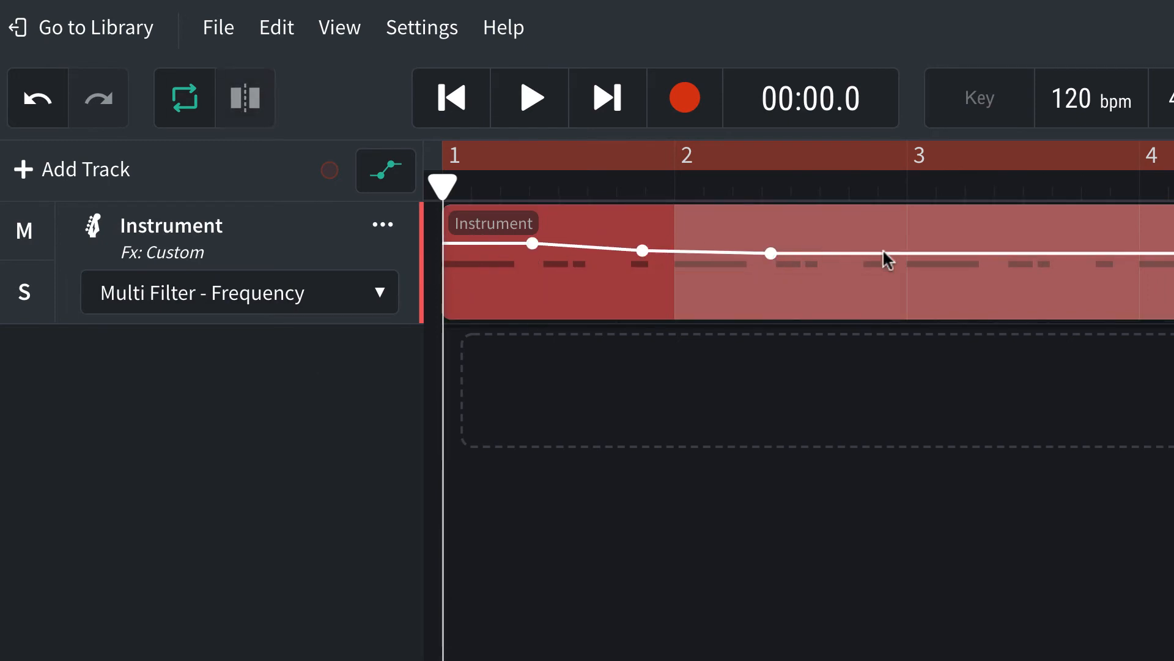
left_click(977, 248)
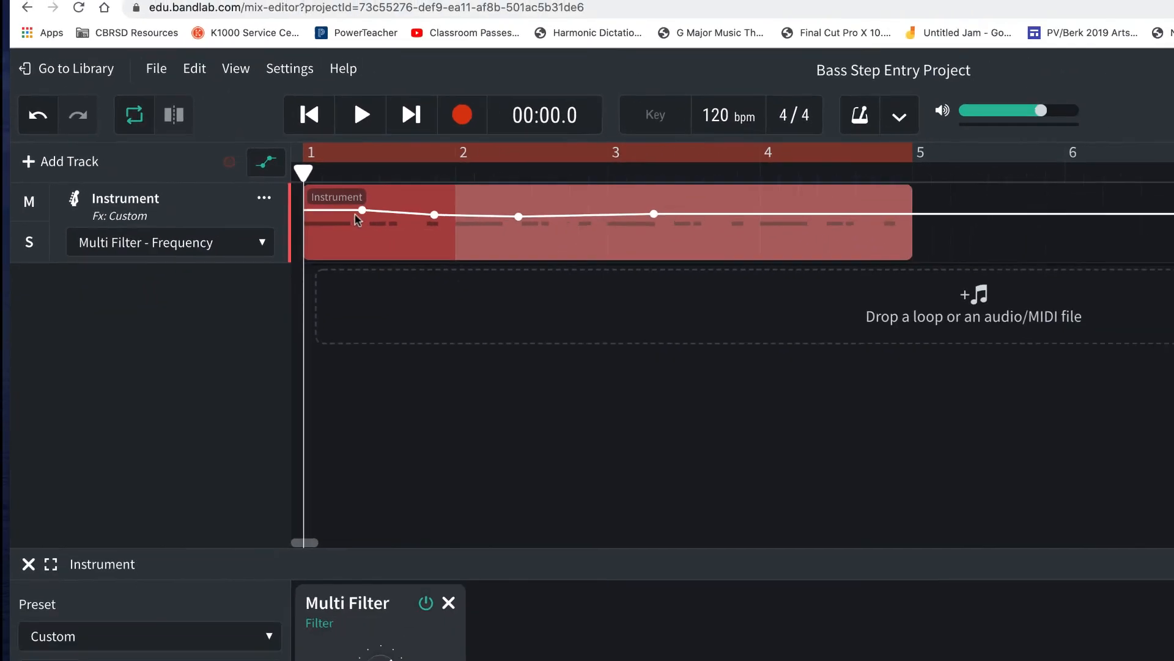
- Shape the frequency curve by lowering the second point, raising the third to about 8091 Hz and lowering the fourth
mouse_move(434, 216)
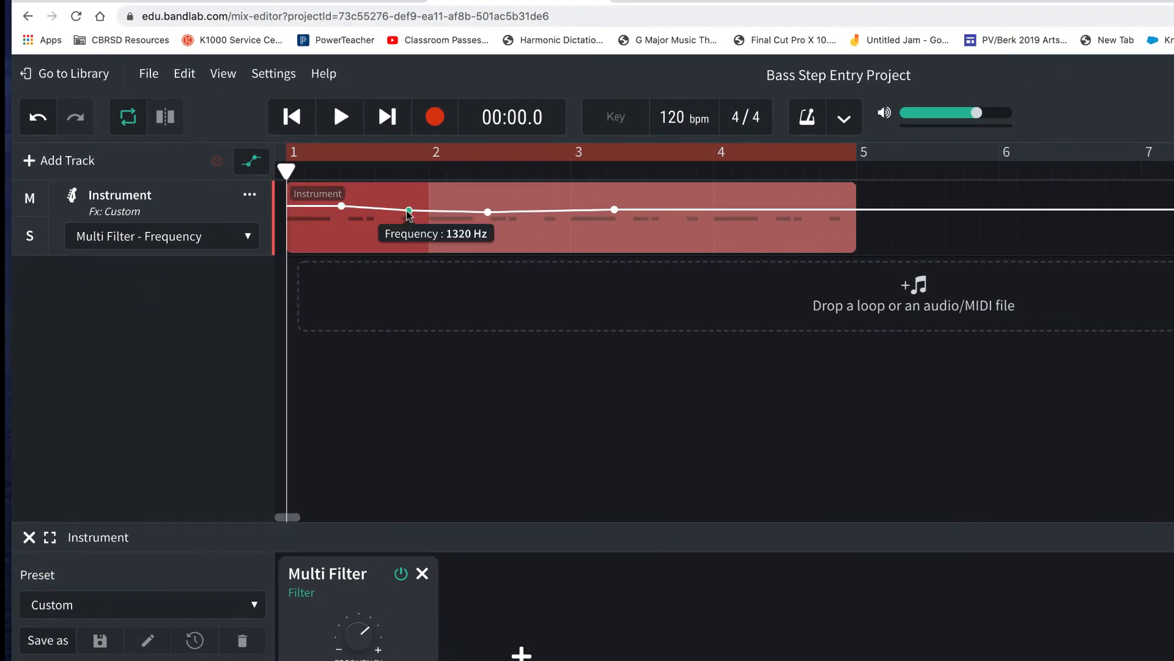
left_click_drag(410, 212, 408, 239)
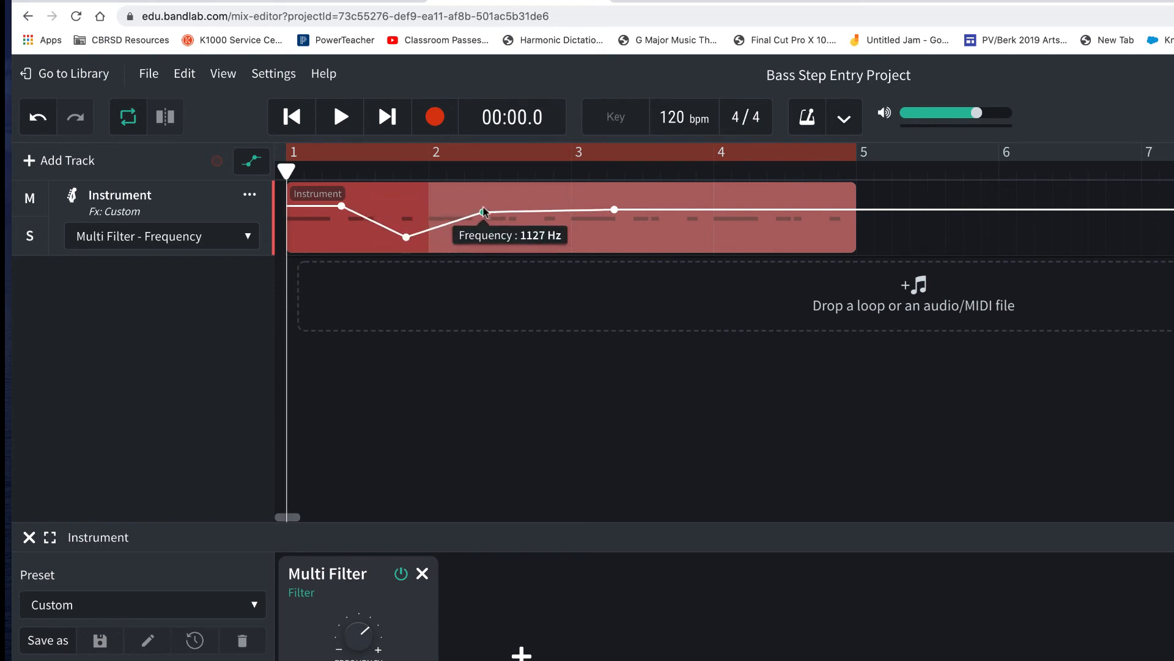
left_click_drag(487, 212, 504, 189)
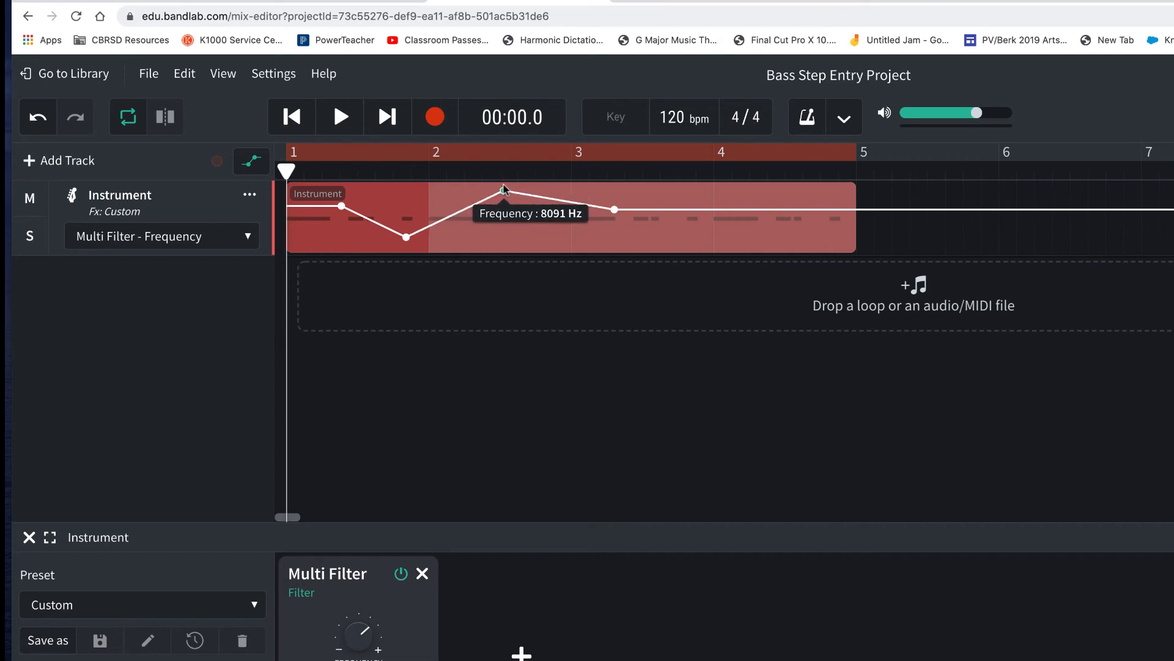
left_click_drag(614, 210, 613, 234)
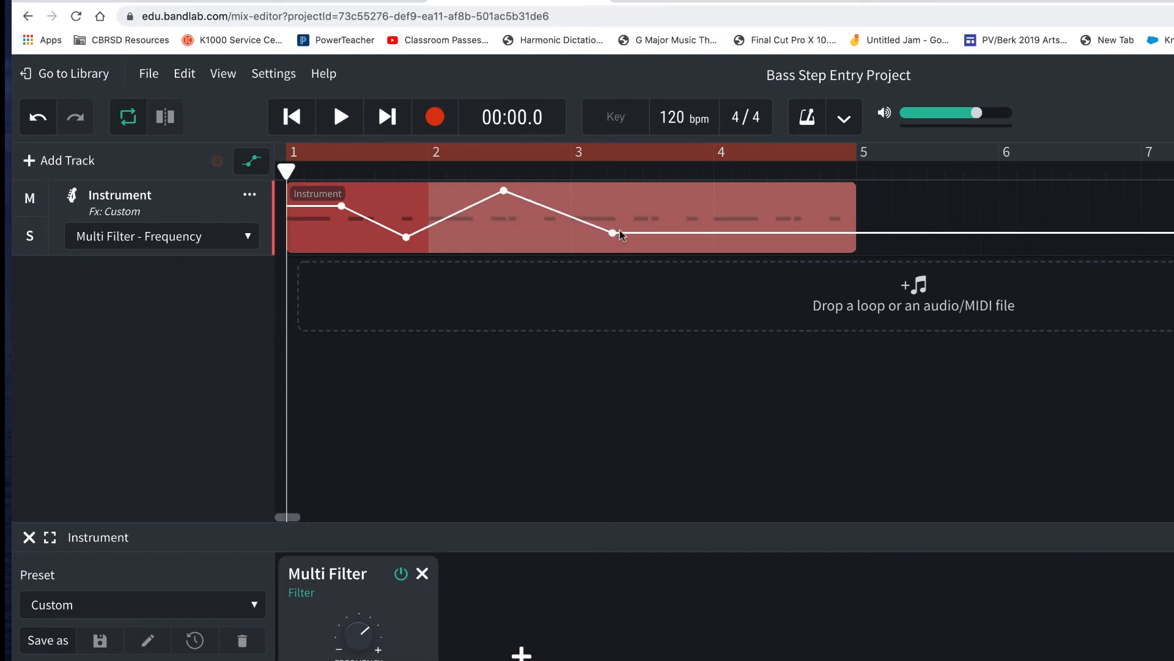
- Extend the frequency curve with three more points before bar 5: one raised near bar 4, one lowered, and one raised near the region's end
left_click(699, 235)
left_click_drag(698, 235, 837, 208)
left_click(748, 218)
left_click(834, 232)
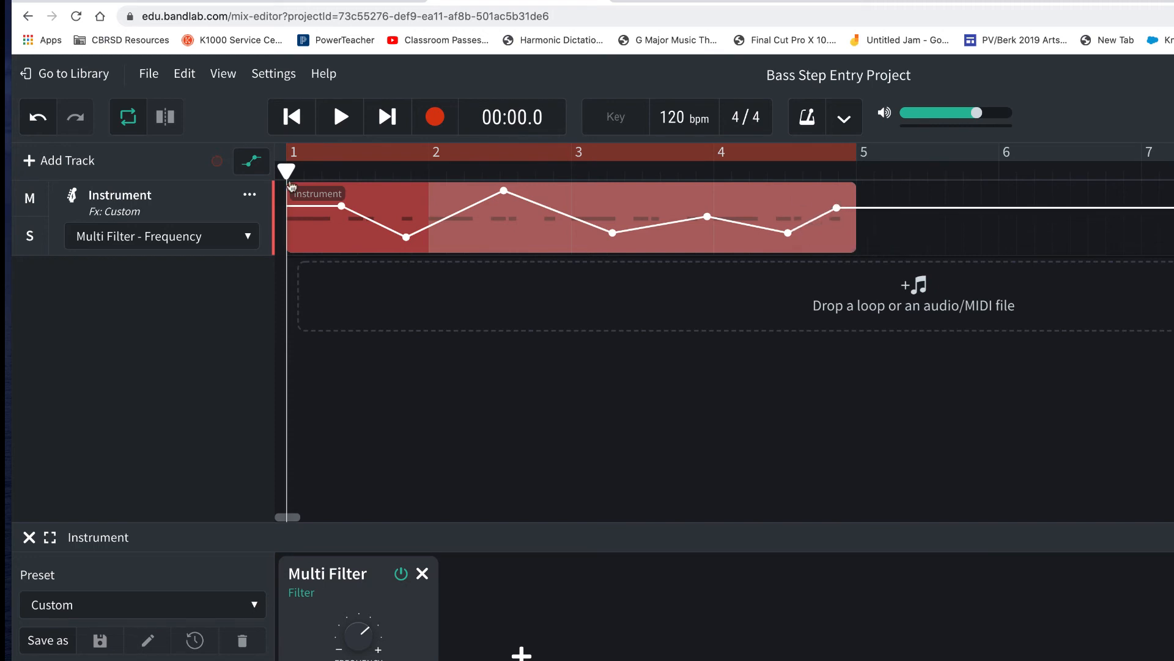
- Check the frequency curve's first and last points and play the track to hear the automated filter, pausing during bar 4
mouse_move(340, 205)
mouse_move(838, 208)
left_click_drag(838, 207, 839, 207)
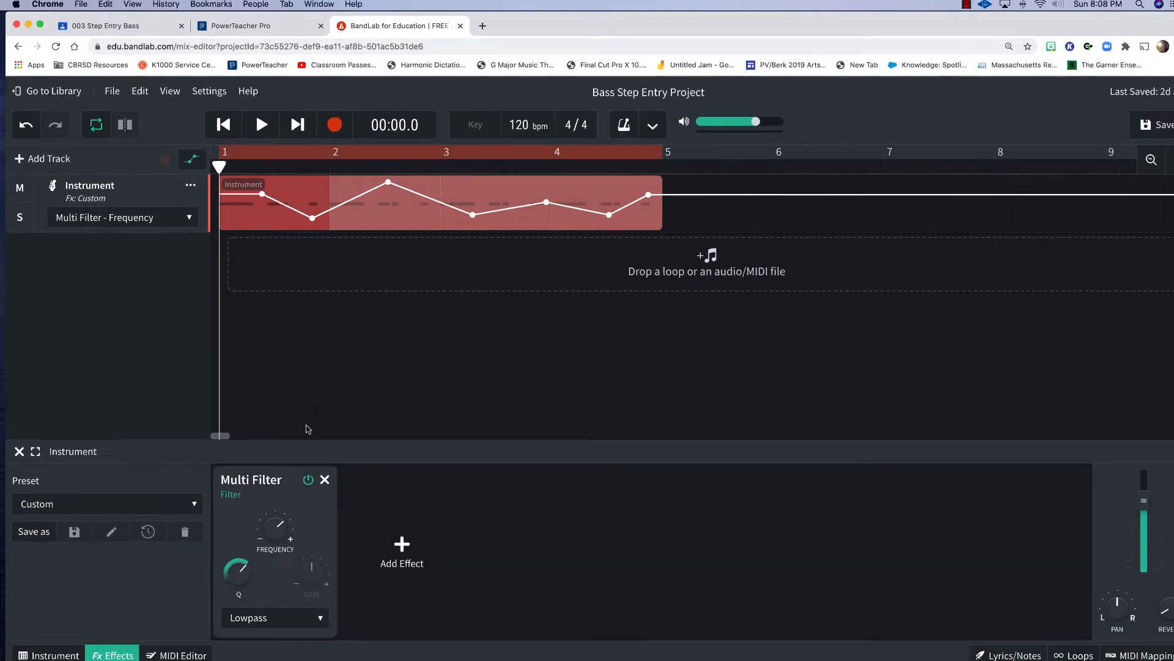
left_click(256, 127)
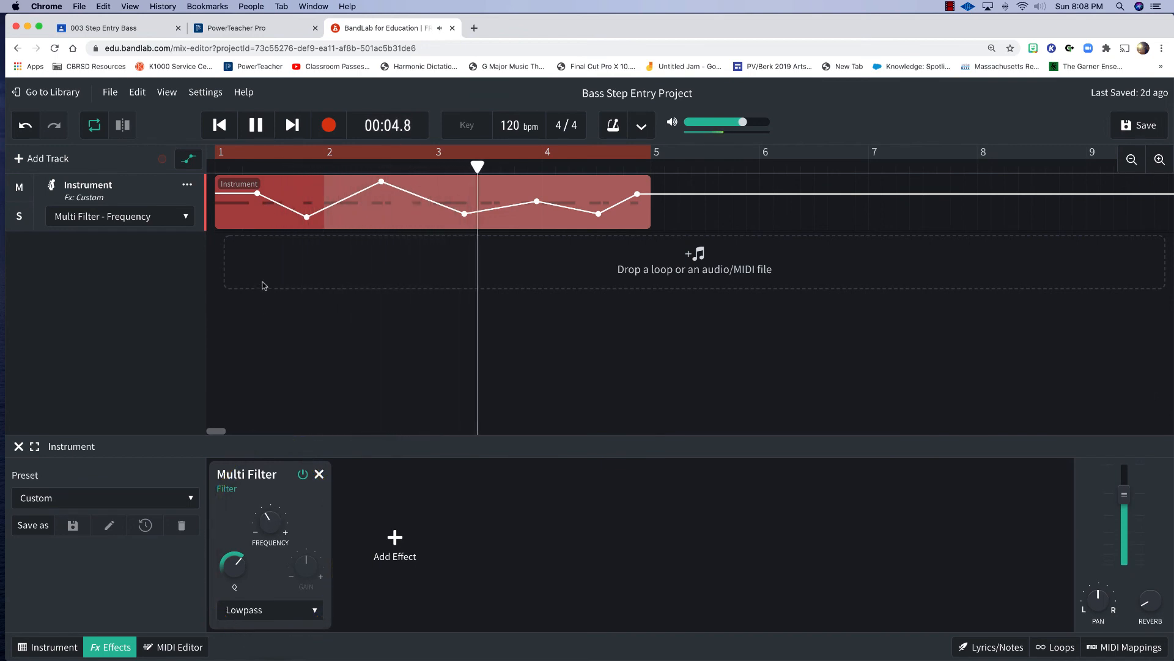
left_click(257, 122)
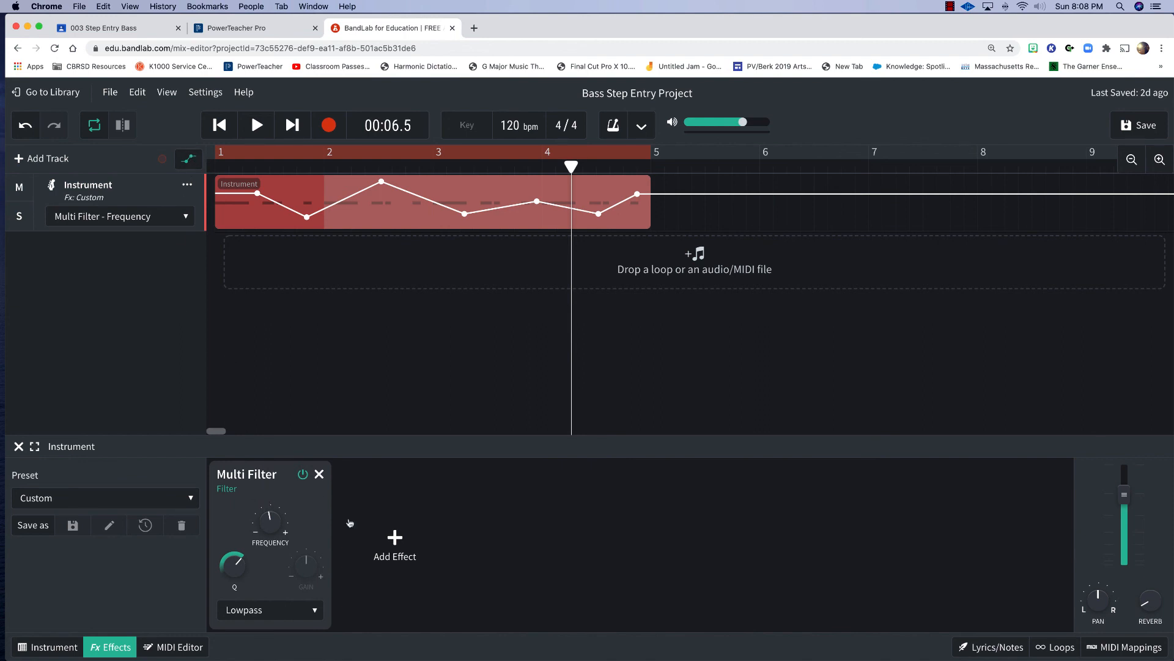
- Add a D-Delay effect after the Multi Filter on the Instrument track
left_click(405, 556)
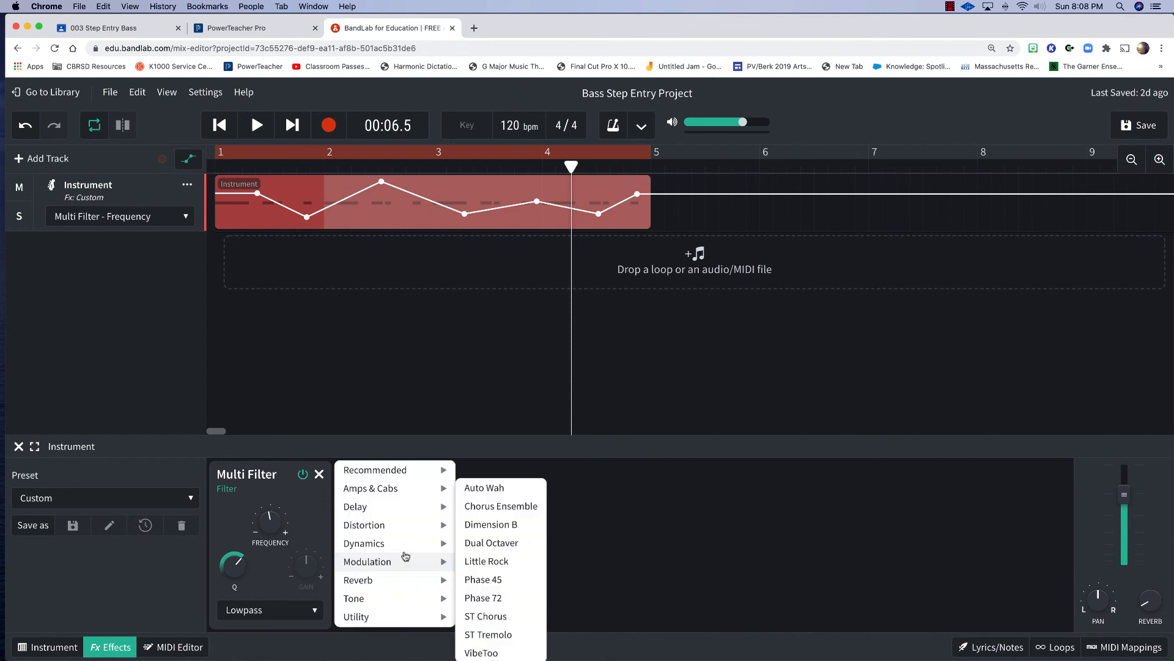
mouse_move(390, 511)
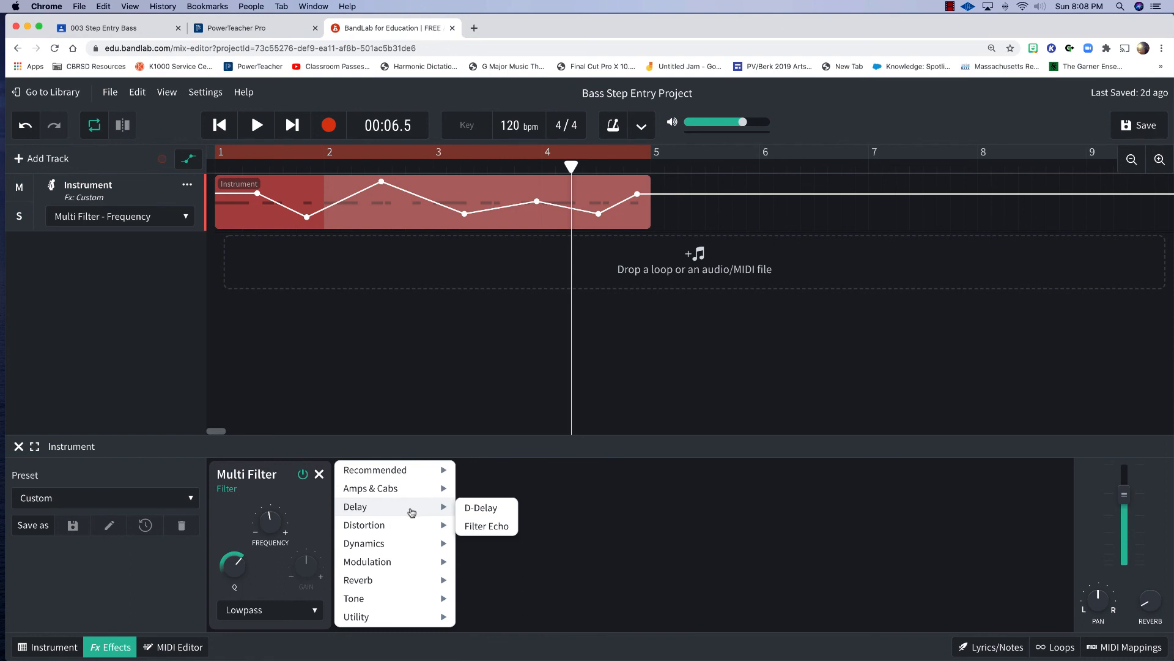
left_click(480, 508)
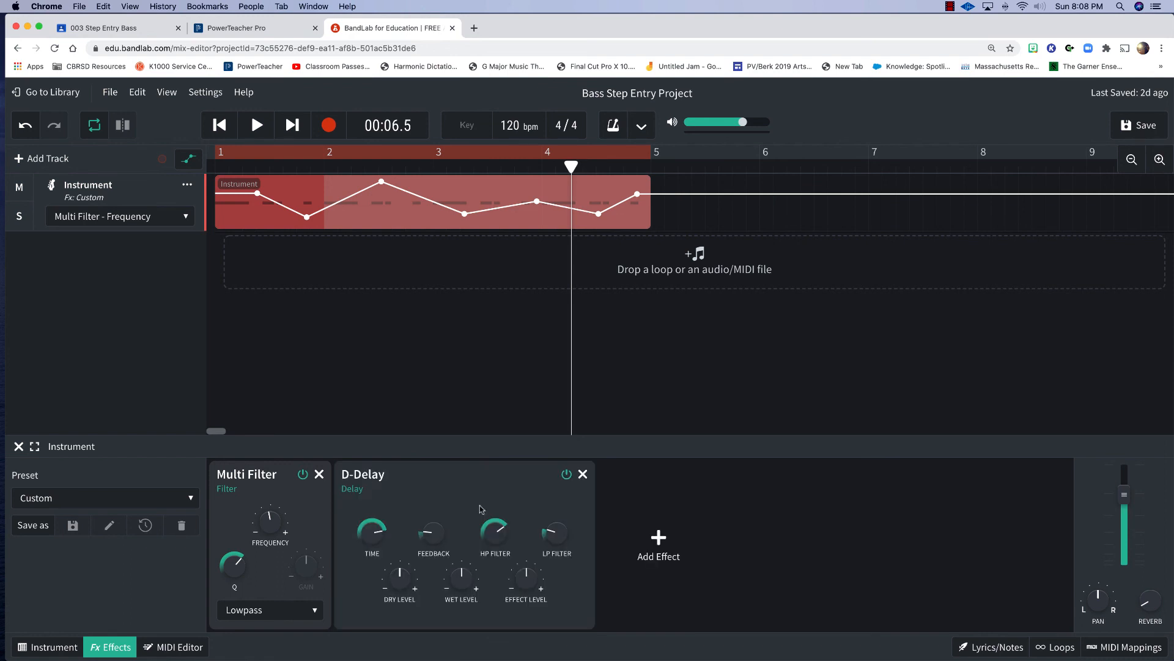
- Examine which D-Delay parameters can be automated on the Instrument track and compare them with the effect's knobs, keeping the current selection
left_click(187, 218)
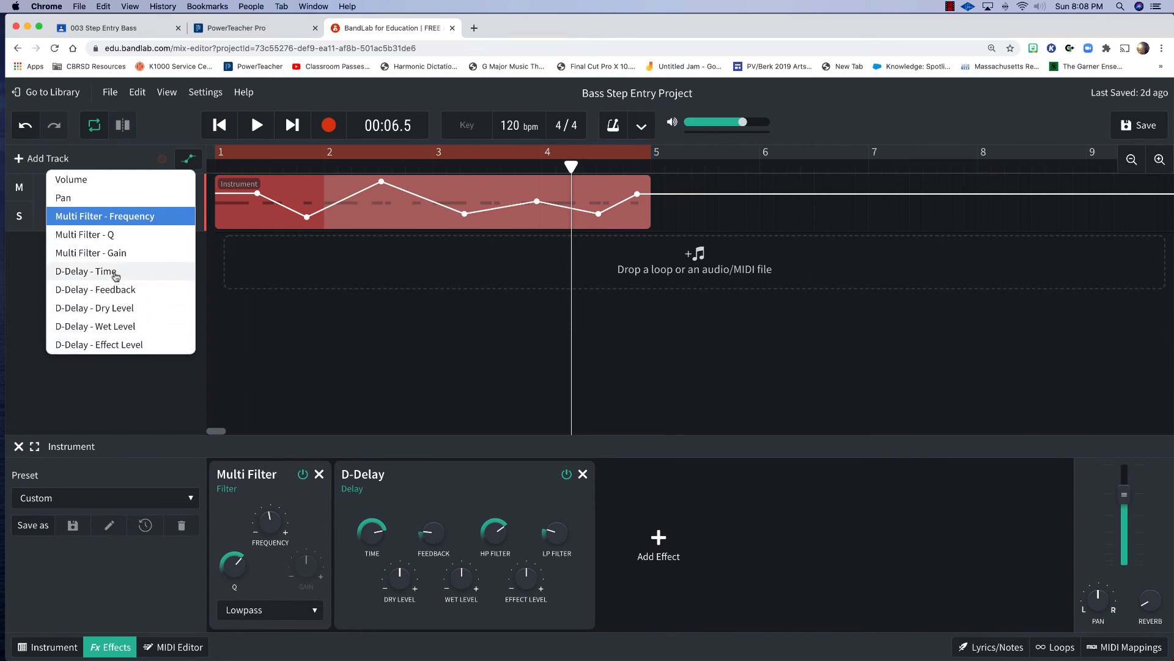
mouse_move(476, 566)
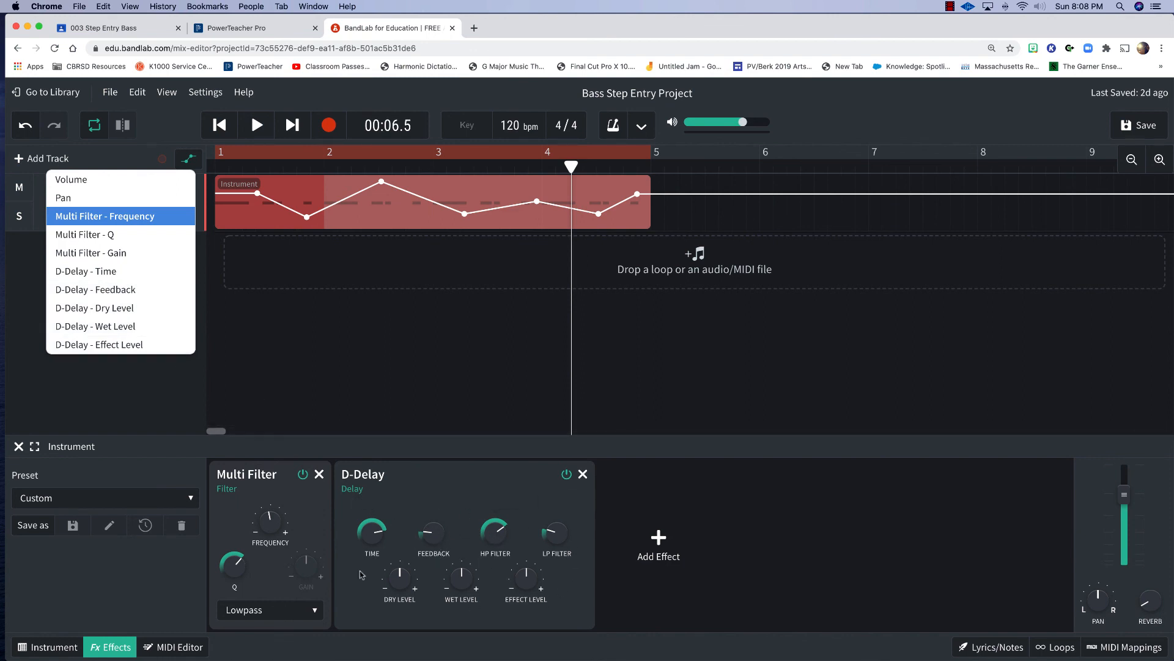
mouse_move(516, 595)
left_click(142, 158)
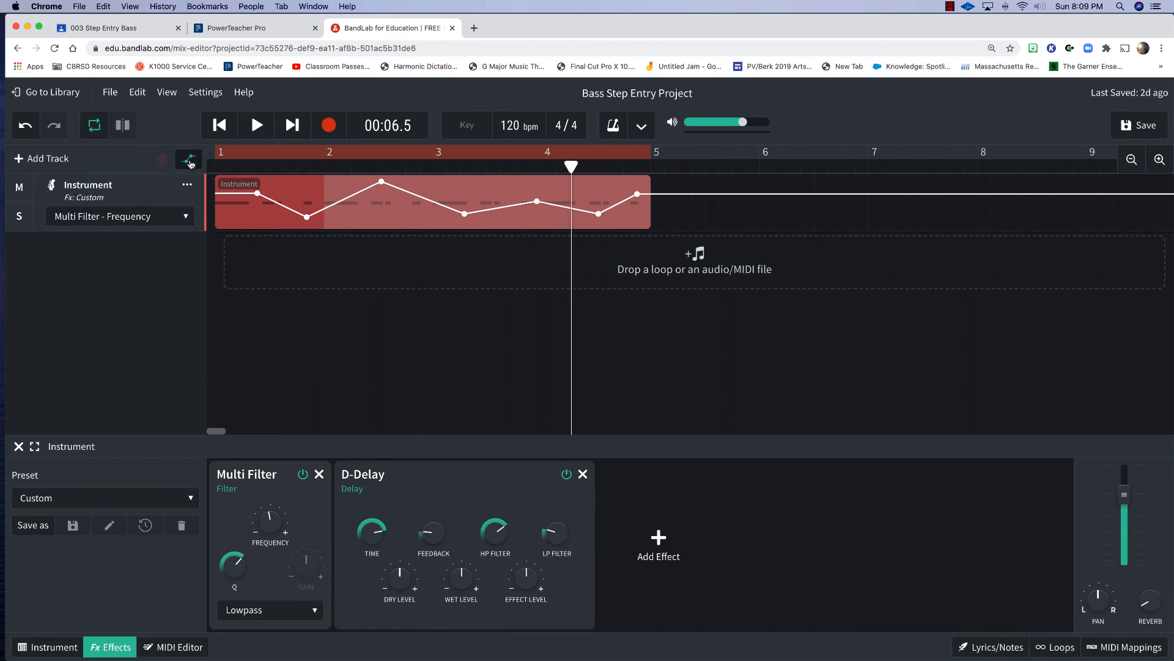